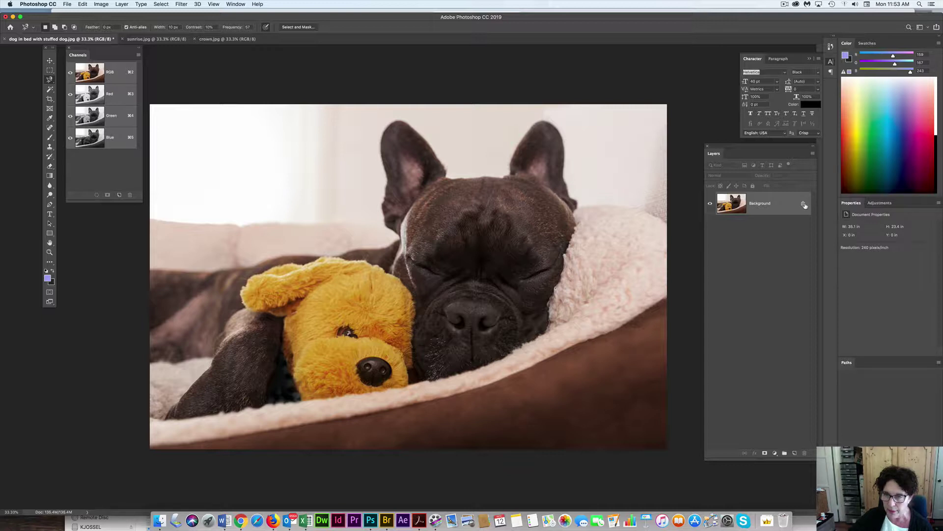
Convert the locked Background into a regular layer and duplicate it
left_click(803, 204)
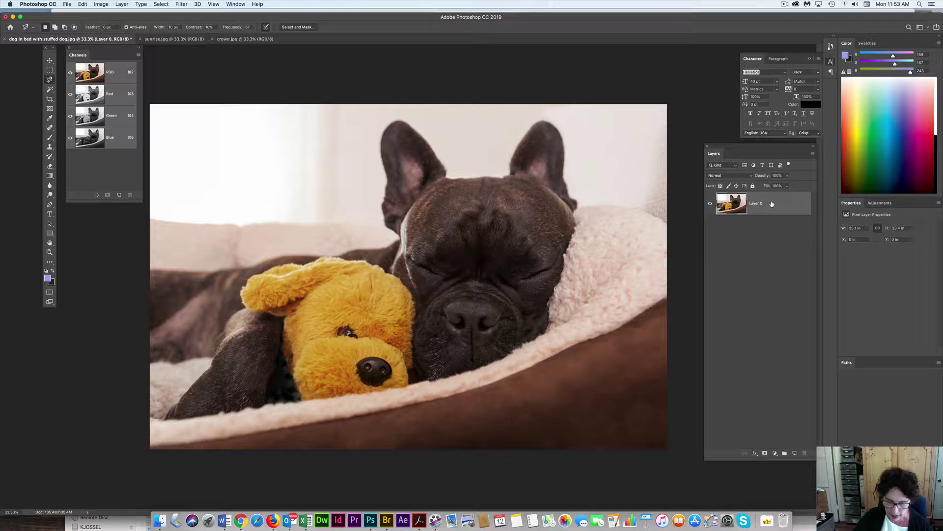
key("super+j")
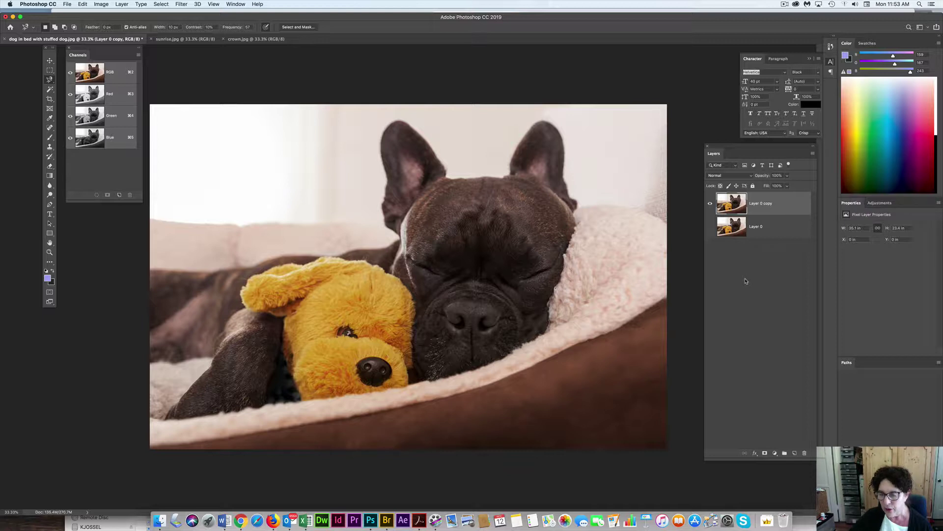
Put the original Layer 0 into a new group named "source", then collapse and hide the group
left_click_drag(772, 224, 785, 453)
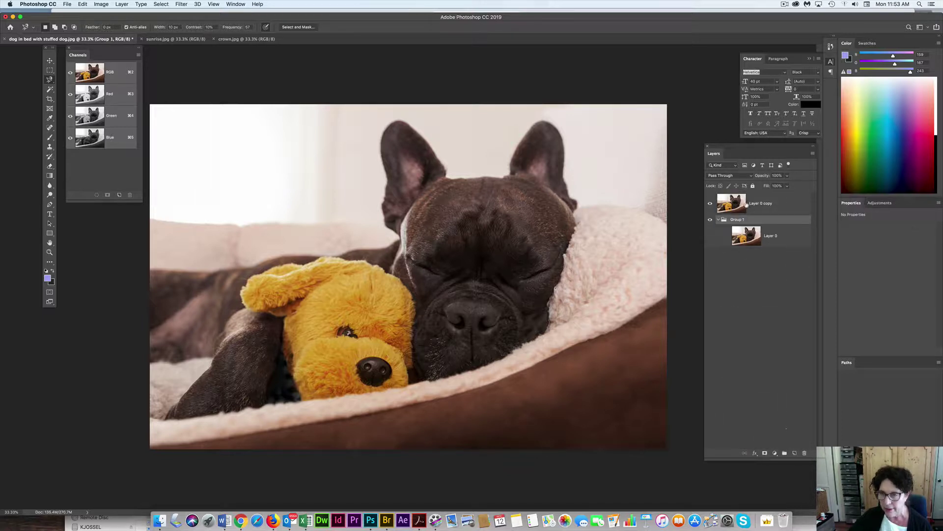
double_click(738, 219)
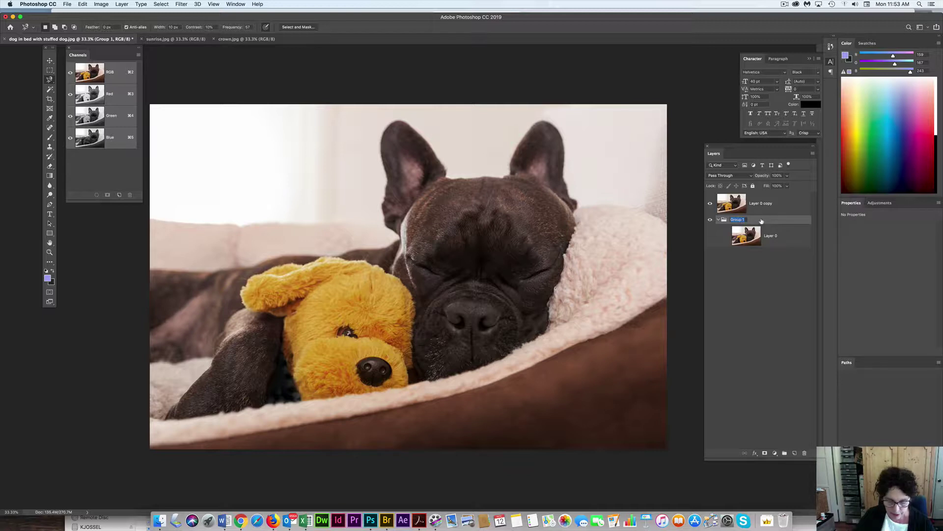
type("sc")
key("Return")
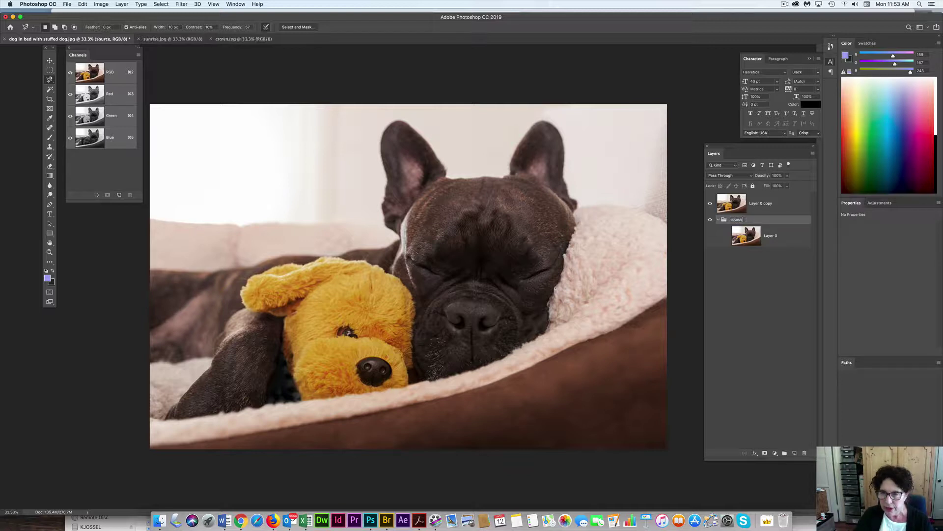
left_click(718, 222)
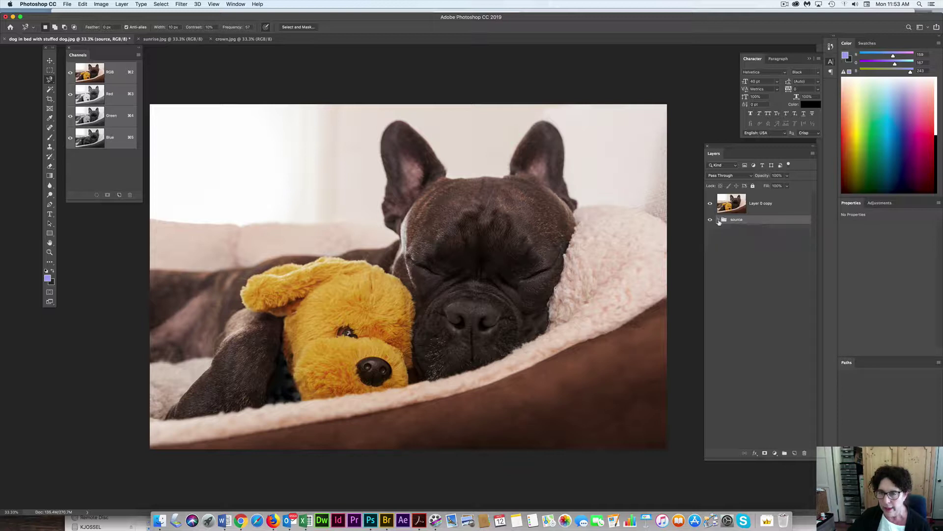
left_click(711, 221)
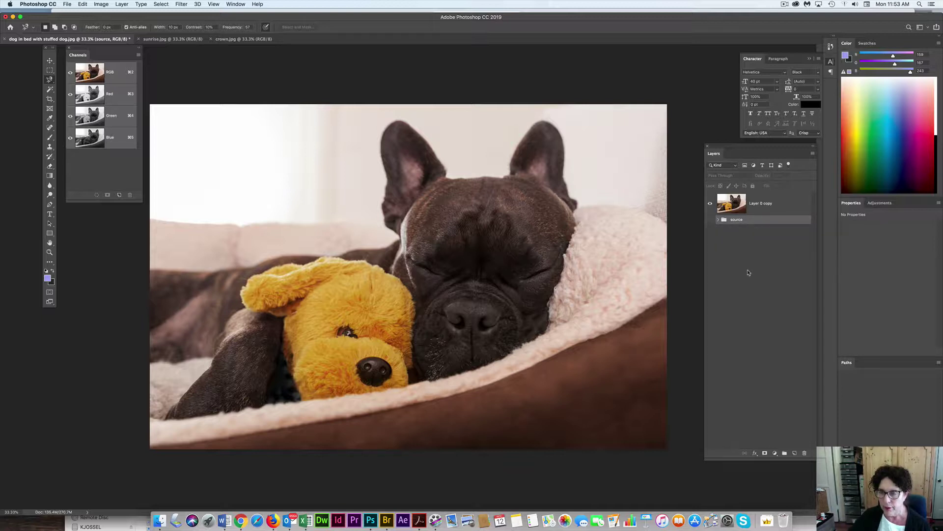
Outline the wall above the dog and bed with the Magnetic Lasso and hide it with an inverted layer mask on Layer 0 copy
left_click(769, 203)
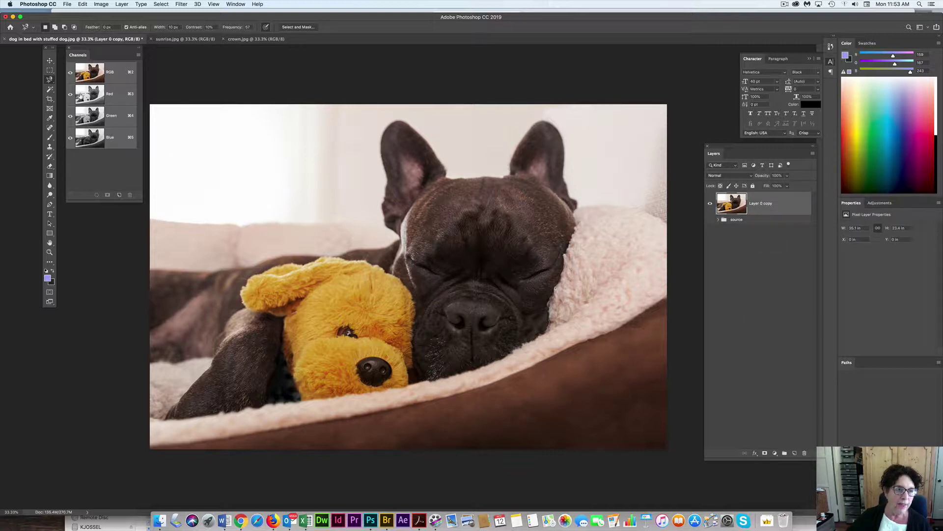
left_click(152, 218)
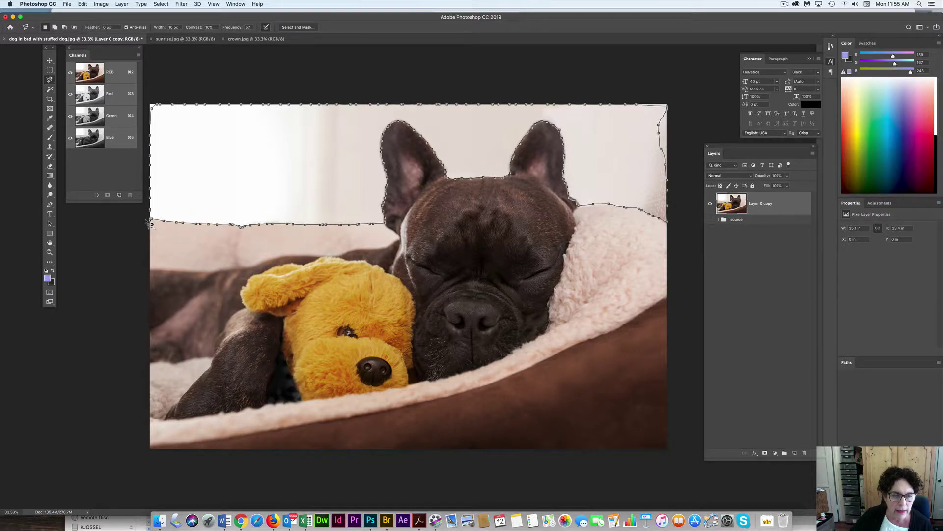
left_click(150, 224)
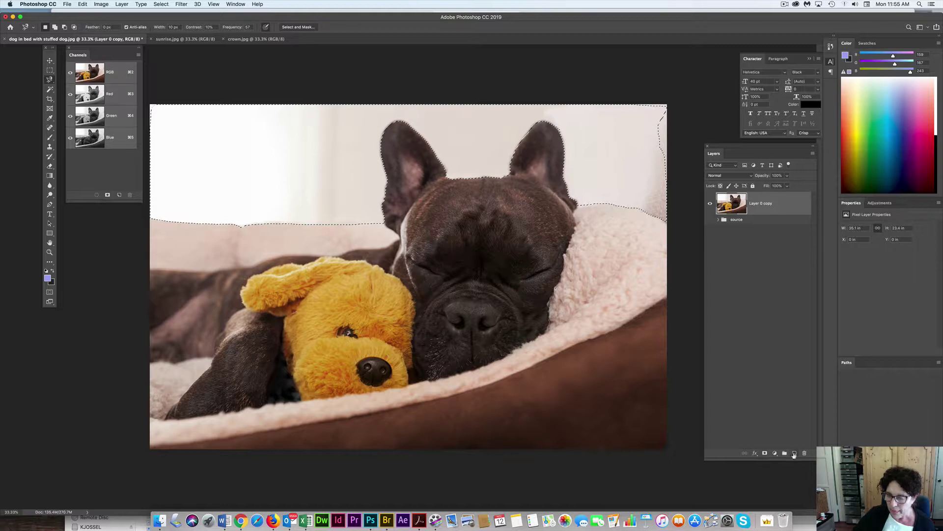
left_click(765, 453)
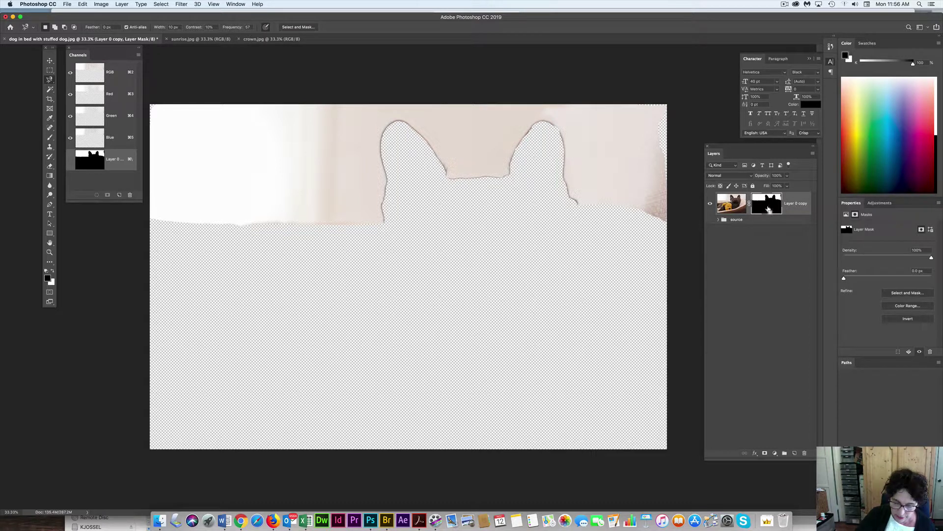
key("super+i")
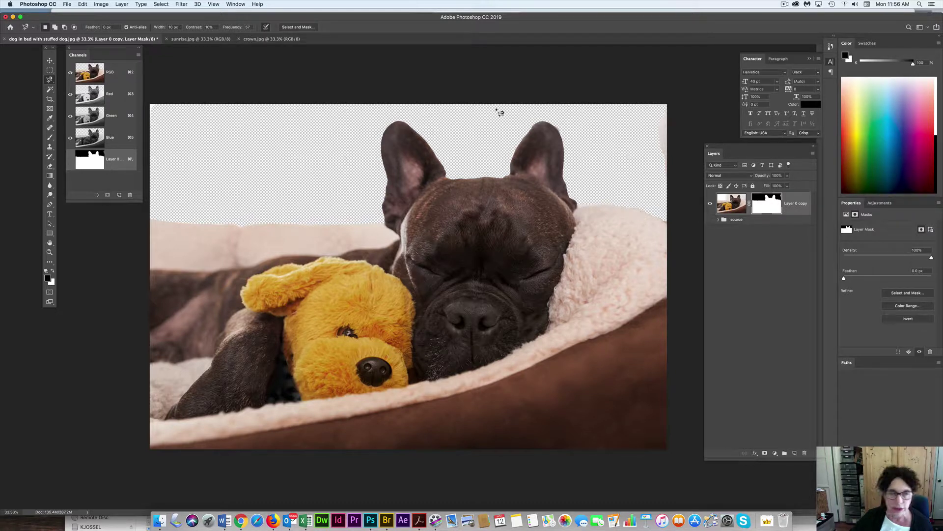
Enlarge the Brush and paint black on the mask over the wall remnants along the photo's right and upper edges
left_click(50, 137)
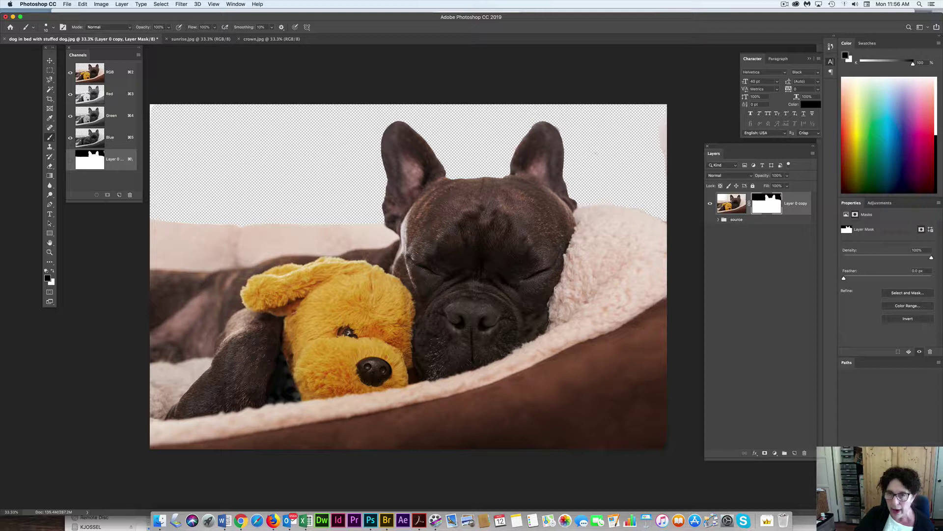
key("bracketright")
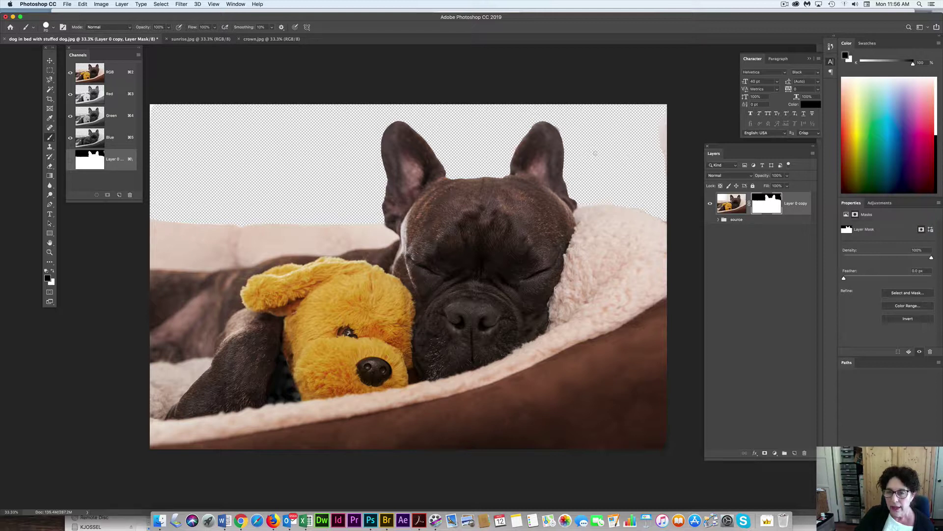
key("bracketright")
key("bracketright")
key("bracketright")
key("bracketright")
key("bracketright")
key("bracketright")
key("bracketright")
key("bracketright")
key("bracketright")
key("bracketright")
key("bracketright")
key("bracketright")
key("bracketright")
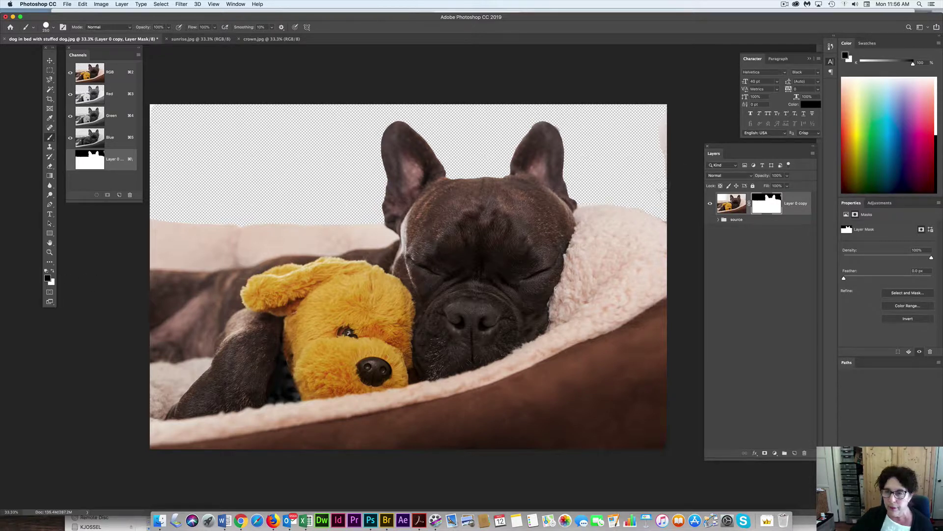
mouse_move(662, 156)
left_mouse_down()
mouse_move(658, 118)
mouse_move(662, 167)
mouse_move(655, 97)
mouse_move(660, 108)
mouse_move(529, 110)
left_mouse_up()
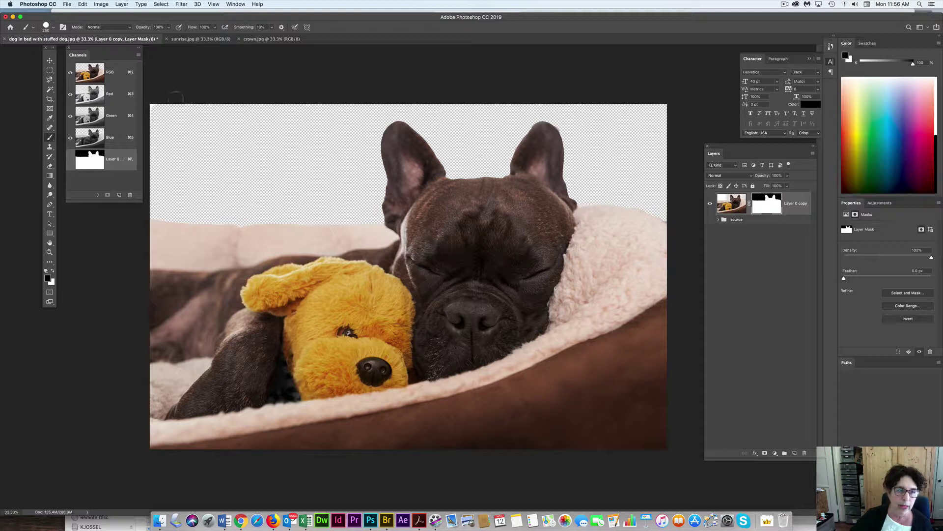
Display the layer mask alone, paint the white sliver along its upper-left edge black, and return to the image view
left_click(765, 204, "alt")
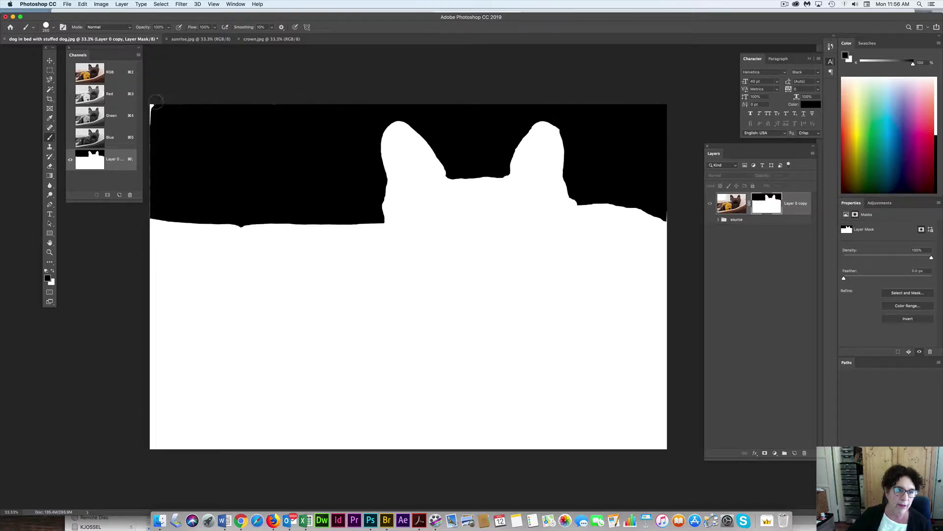
mouse_move(157, 103)
left_mouse_down()
mouse_move(285, 104)
mouse_move(157, 109)
mouse_move(150, 199)
left_mouse_up()
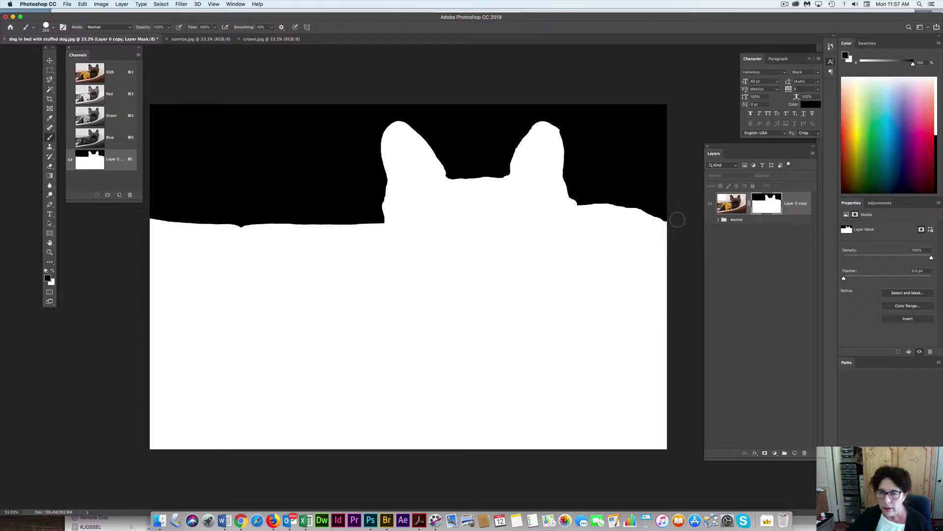
left_click(734, 199)
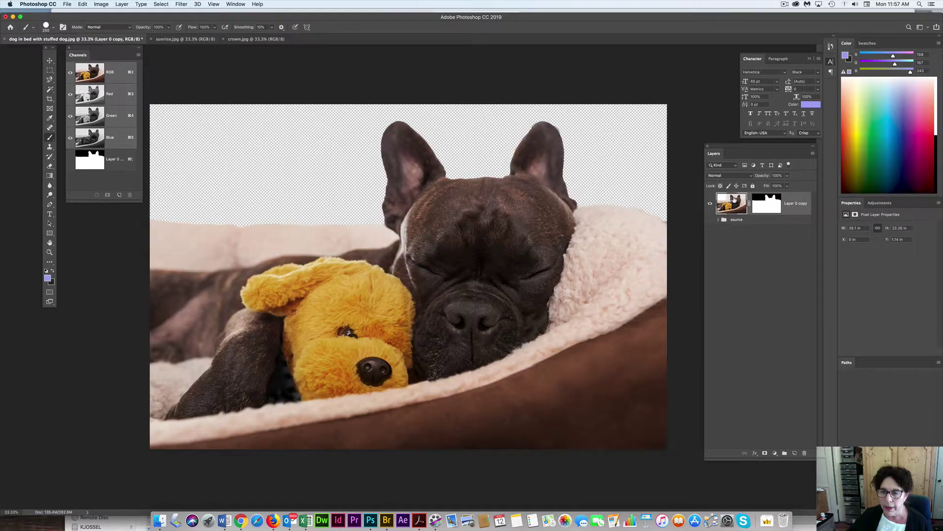
Target the layer mask again and reduce the Brush size for detail work around the dog's ears
left_click(768, 205)
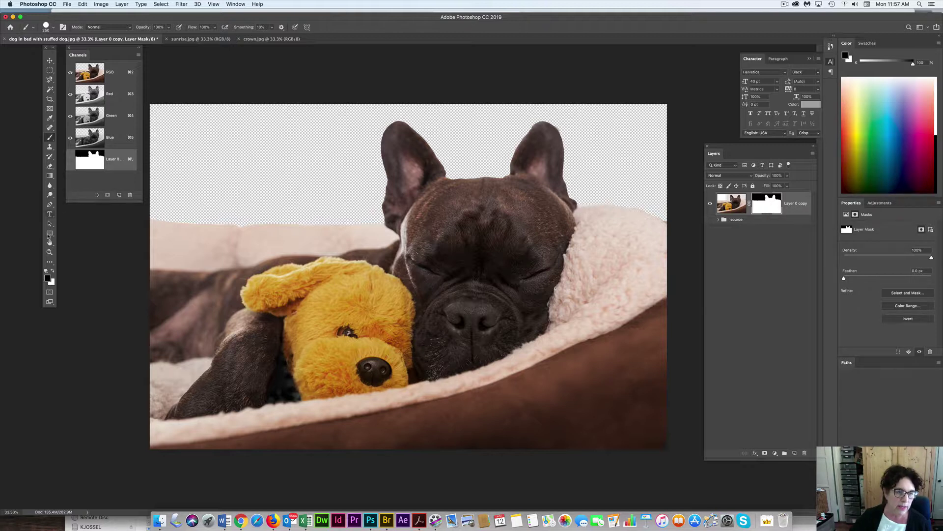
left_click(49, 253)
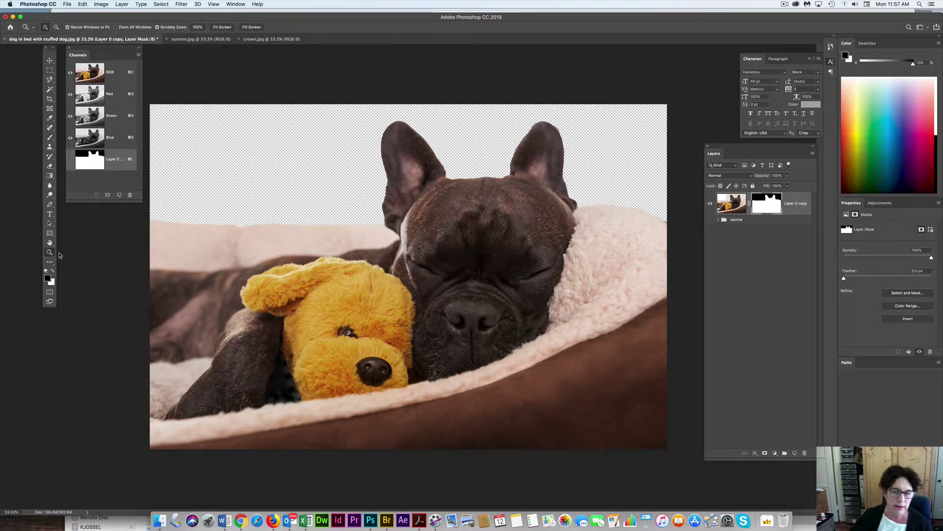
left_click(557, 129)
left_click(636, 78)
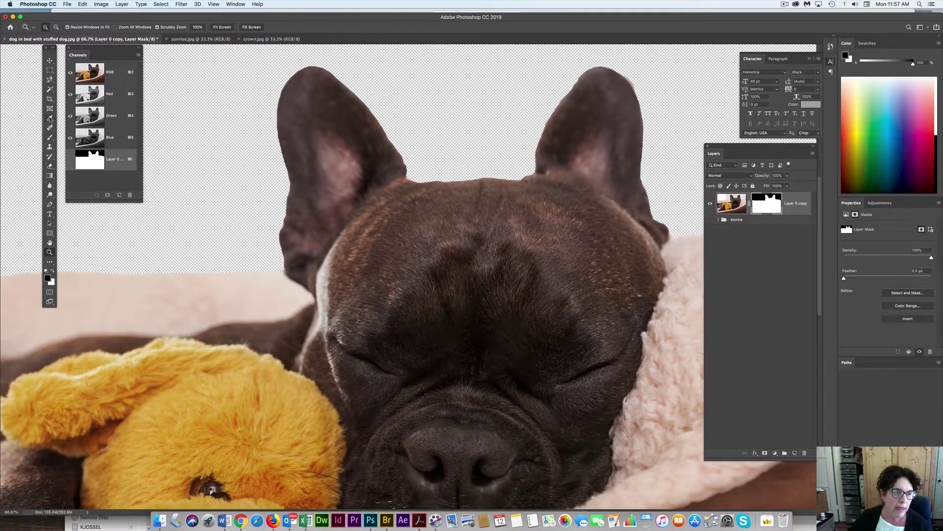
left_click(50, 137)
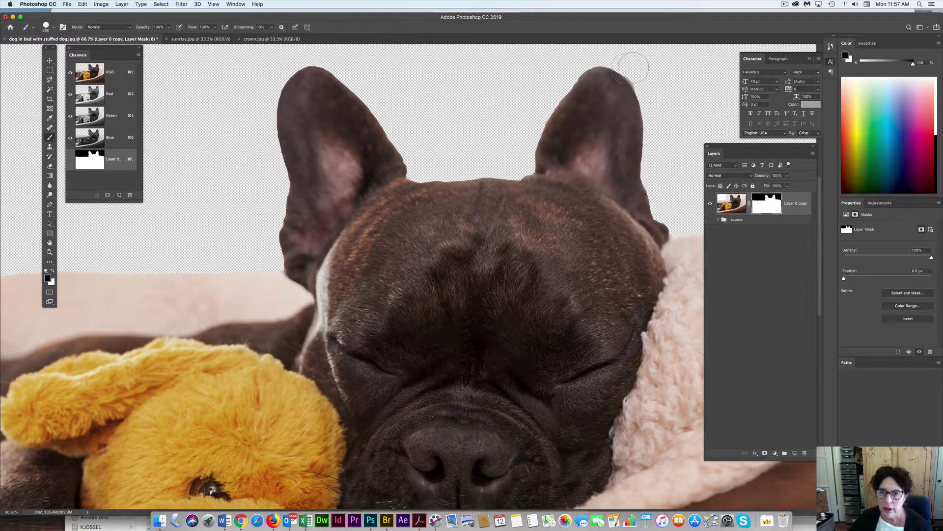
key("bracketleft")
key("bracketleft")
key("bracketleft")
key("bracketleft")
key("bracketleft")
key("bracketleft")
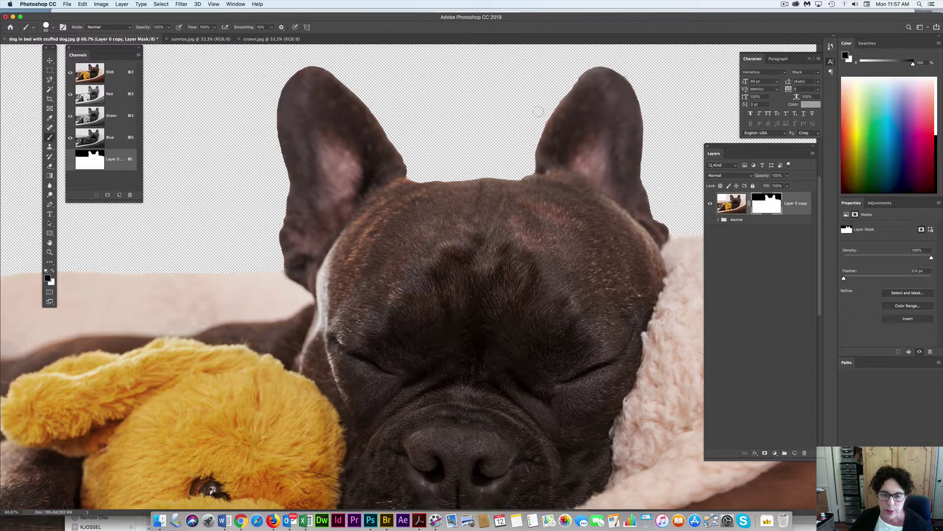
Open the layer mask in Select and Mask, set Shift Edge to -9% and the preview transparency to 100%
right_click(764, 200)
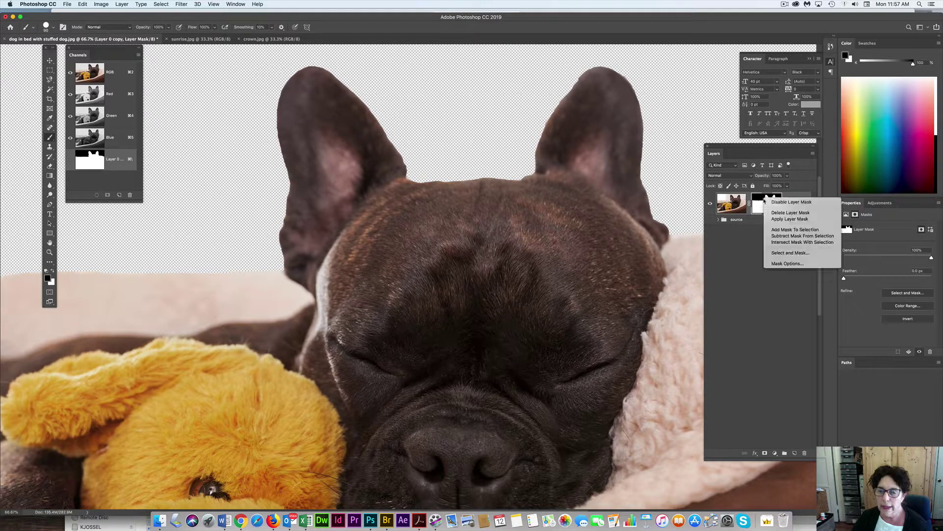
left_click(788, 252)
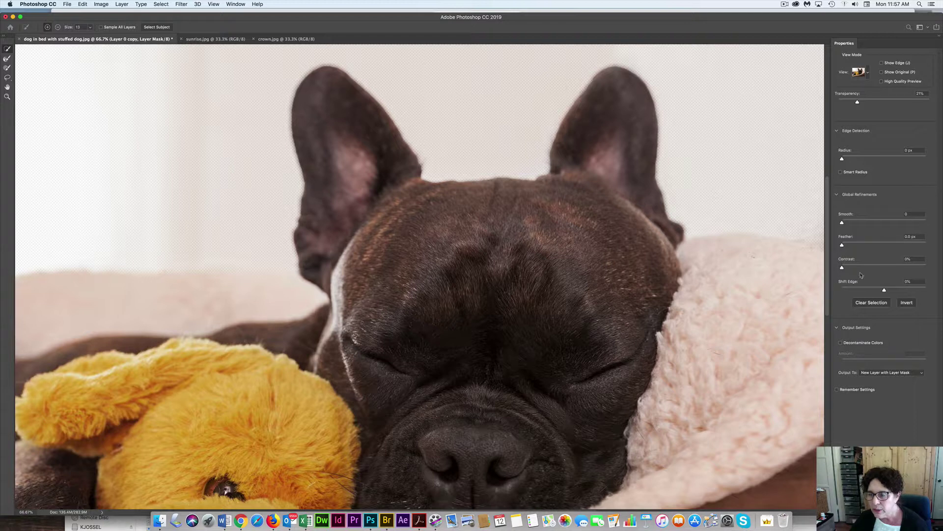
left_click_drag(884, 291, 881, 291)
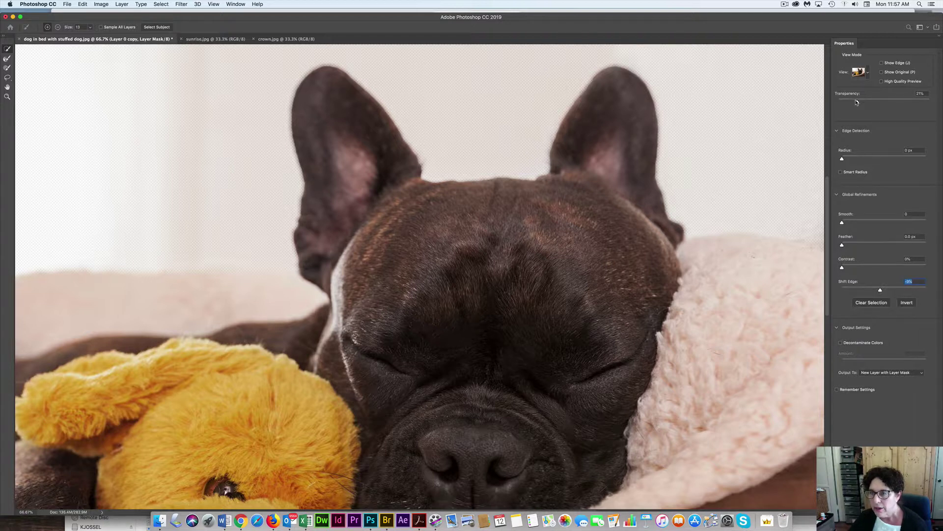
left_click_drag(858, 102, 940, 103)
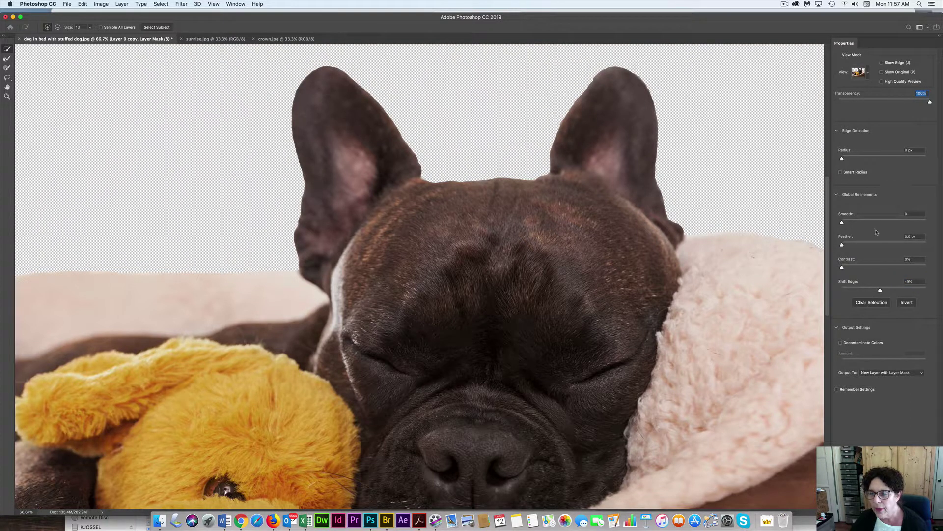
Refine the mask edge with Smooth 8, Feather 3.5 px, Shift Edge -9%, Radius 2 px and Contrast 5%
left_click_drag(845, 225, 858, 246)
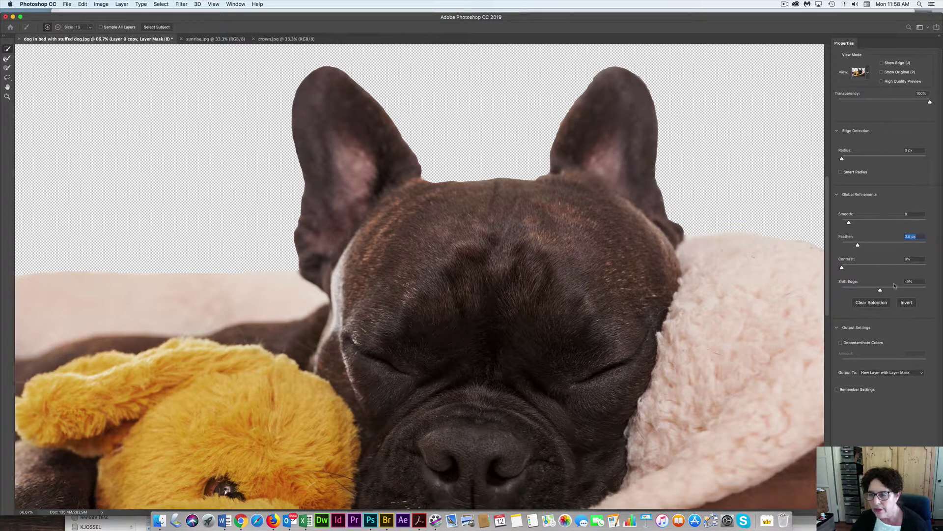
mouse_move(879, 290)
left_mouse_down()
mouse_move(860, 292)
mouse_move(926, 292)
mouse_move(843, 292)
mouse_move(880, 292)
left_mouse_up()
left_click(883, 294)
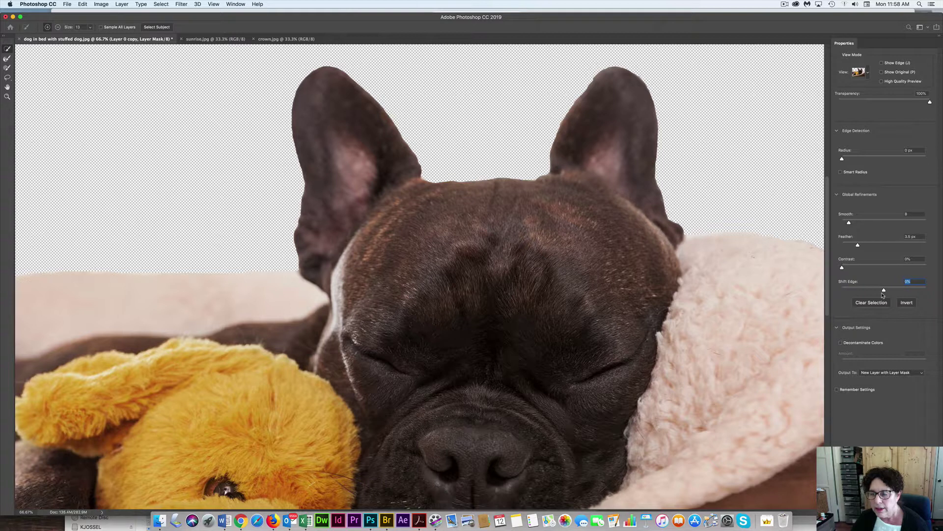
left_click_drag(882, 295, 880, 295)
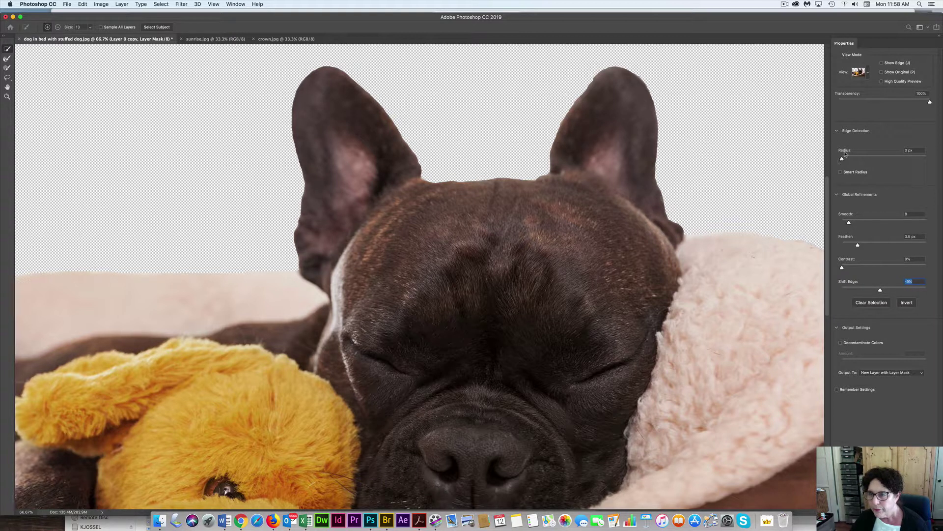
left_click_drag(843, 159, 852, 159)
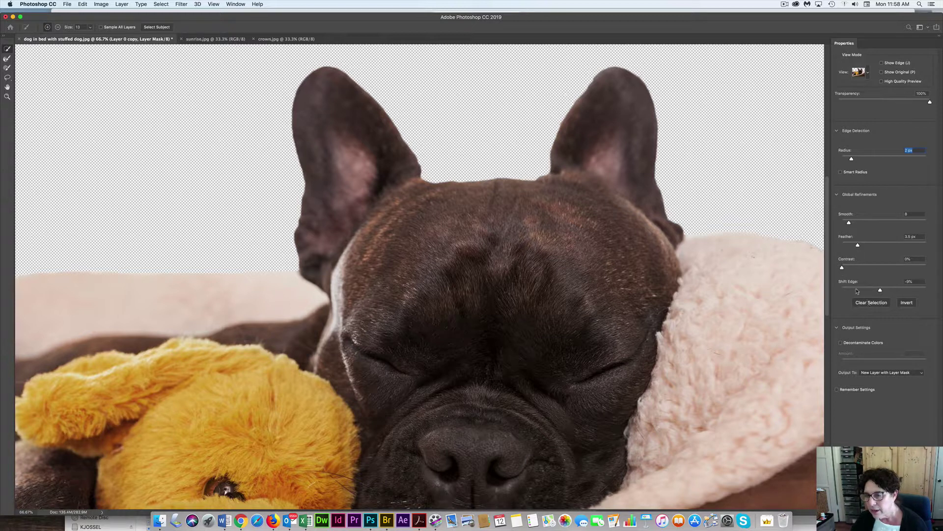
left_click_drag(843, 269, 846, 270)
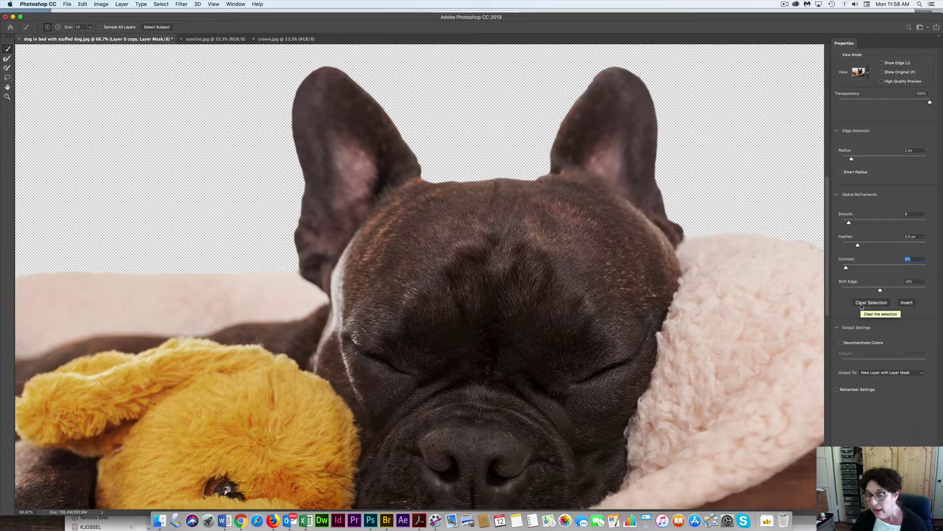
Output the refined mask as a new layer with layer mask, with Decontaminate Colors off, and leave Select and Mask
left_click(840, 343)
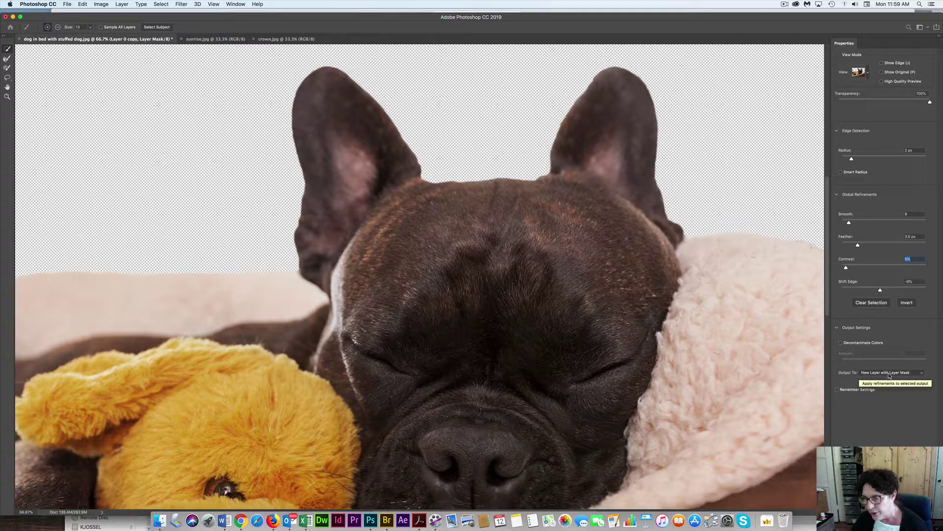
left_click(925, 374)
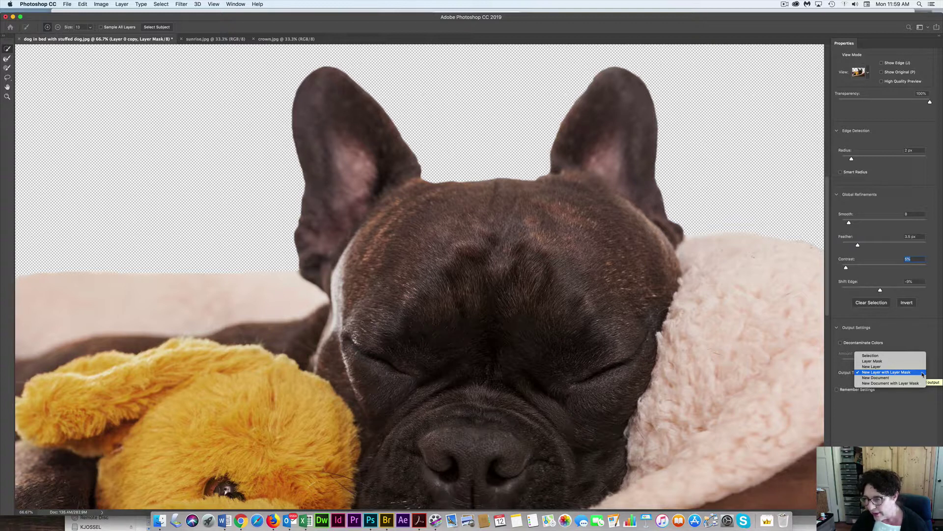
left_click(923, 373)
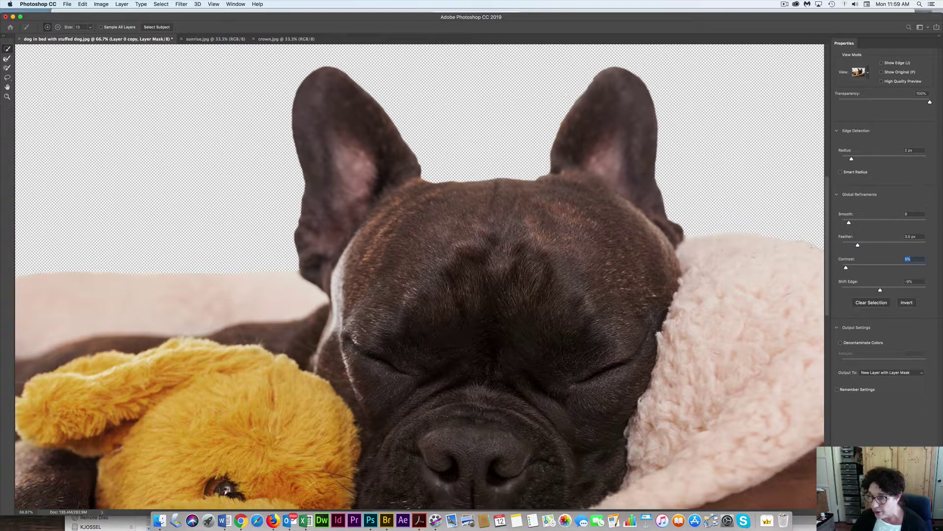
key("Return")
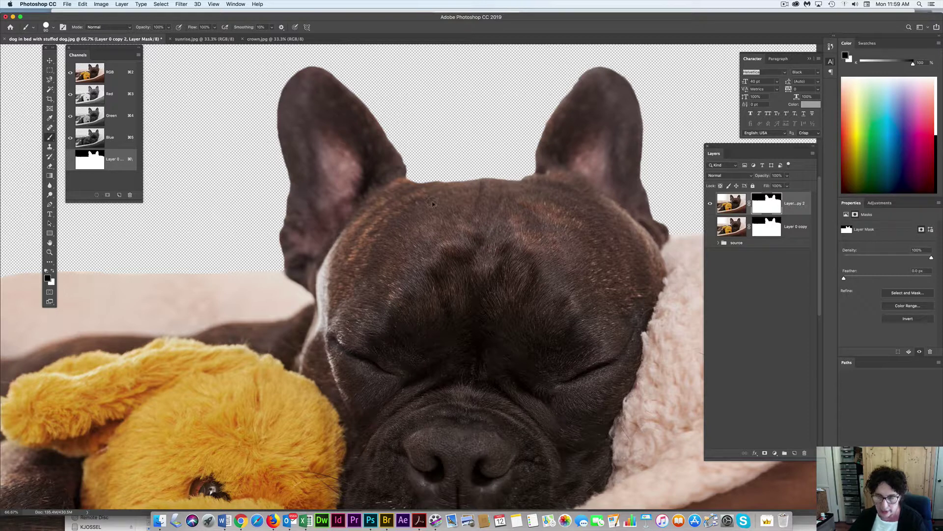
Move the earlier masked layer, Layer 0 copy, into the hidden source group
key("super+minus")
key("super+minus")
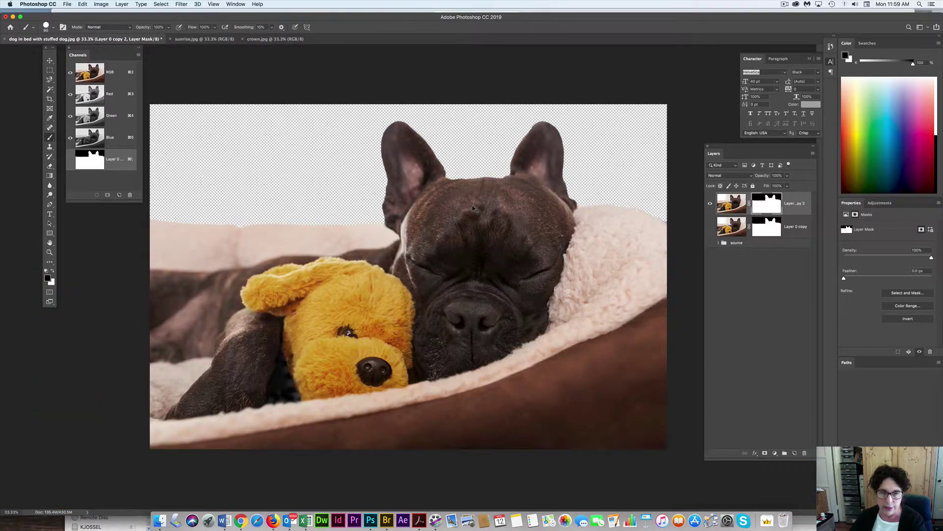
key("super+minus")
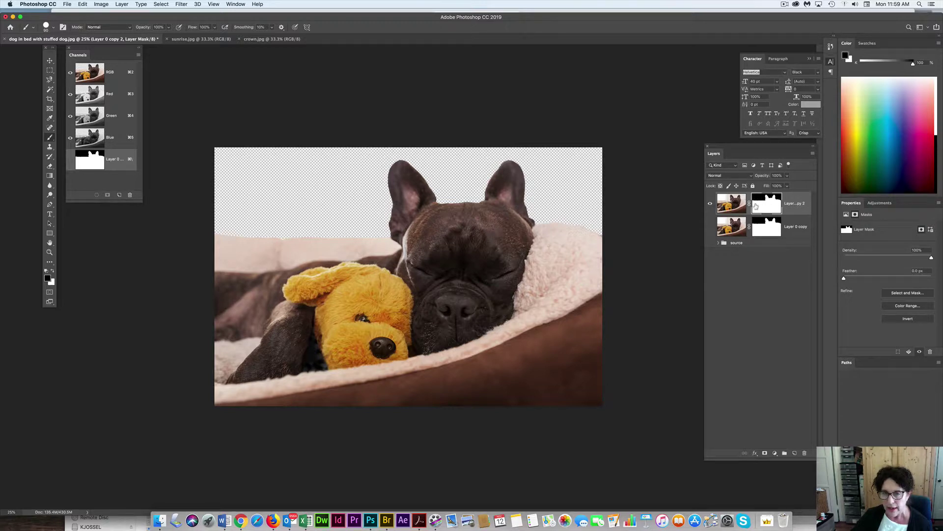
left_click_drag(730, 231, 725, 243)
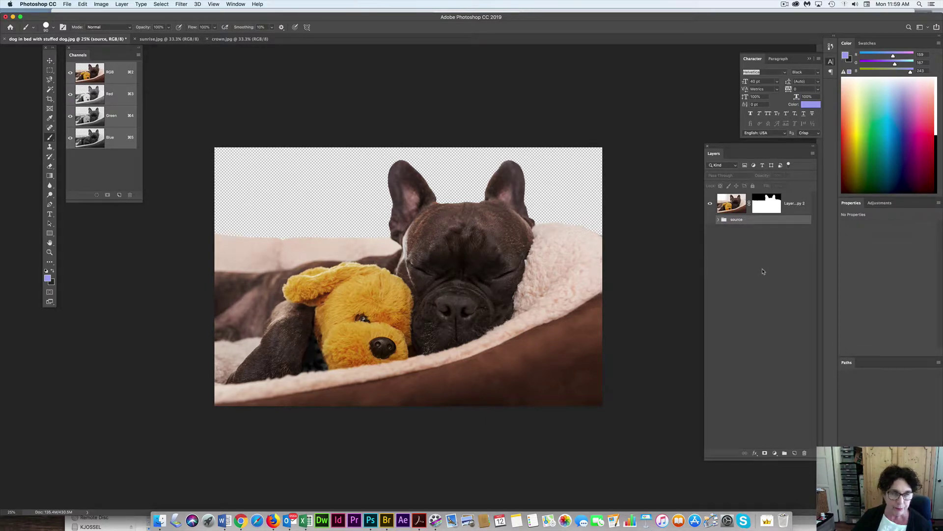
Start saving the document in Photoshop format and browse through ADG-Workshops and Screenflow Tutorials to the folder "image files made in tutorials"
left_click(67, 4)
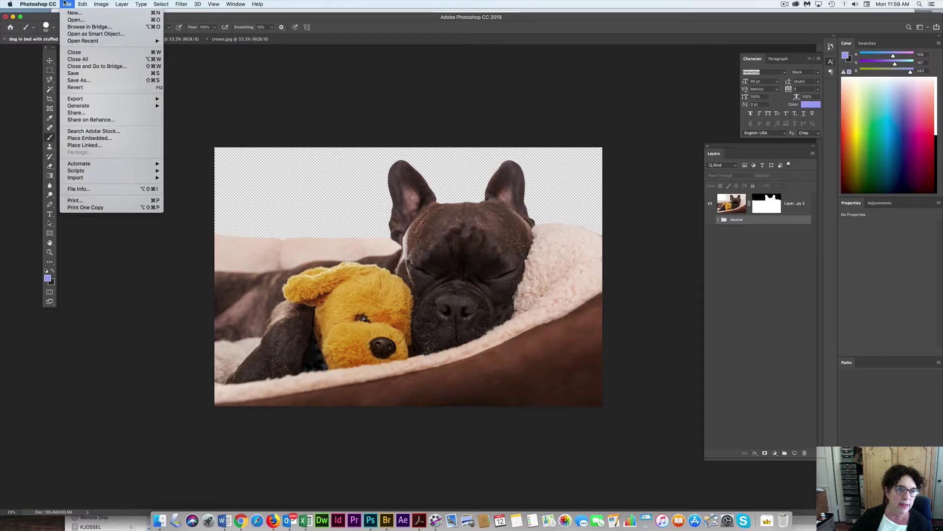
left_click(90, 80)
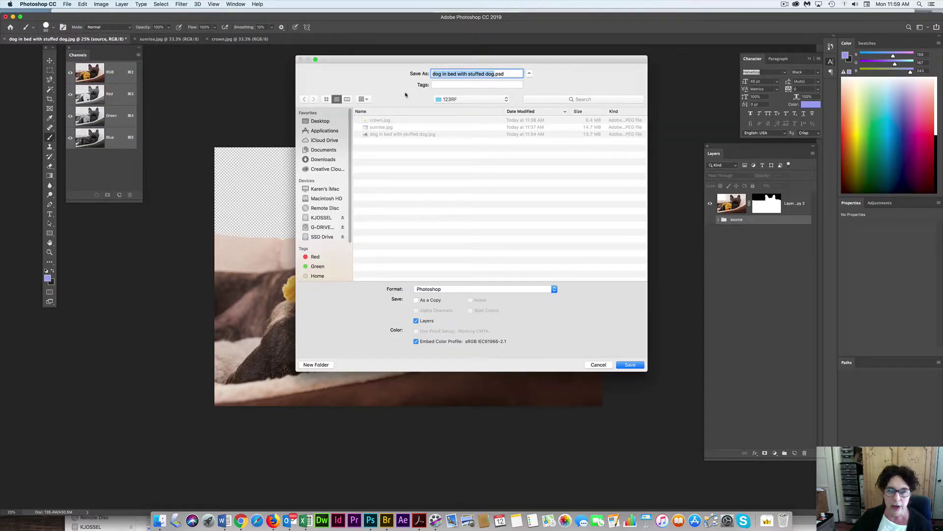
left_click(464, 100)
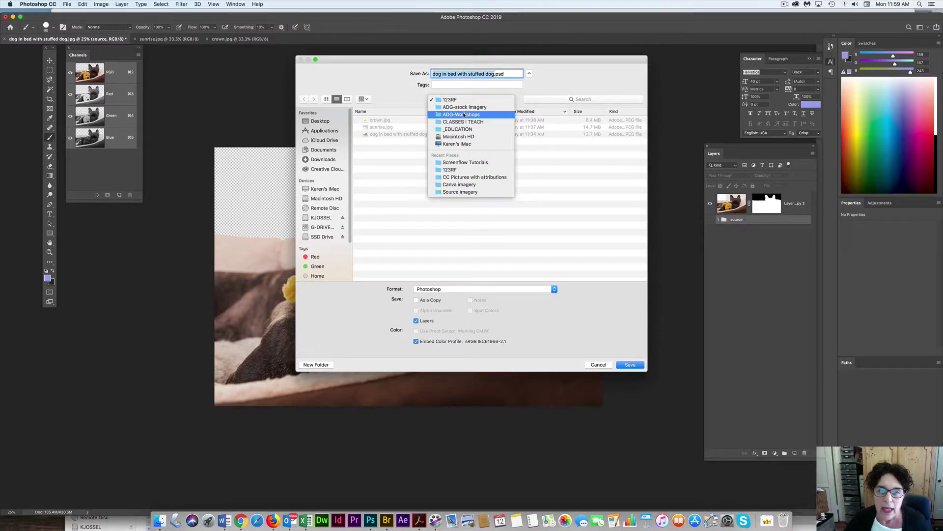
left_click(463, 114)
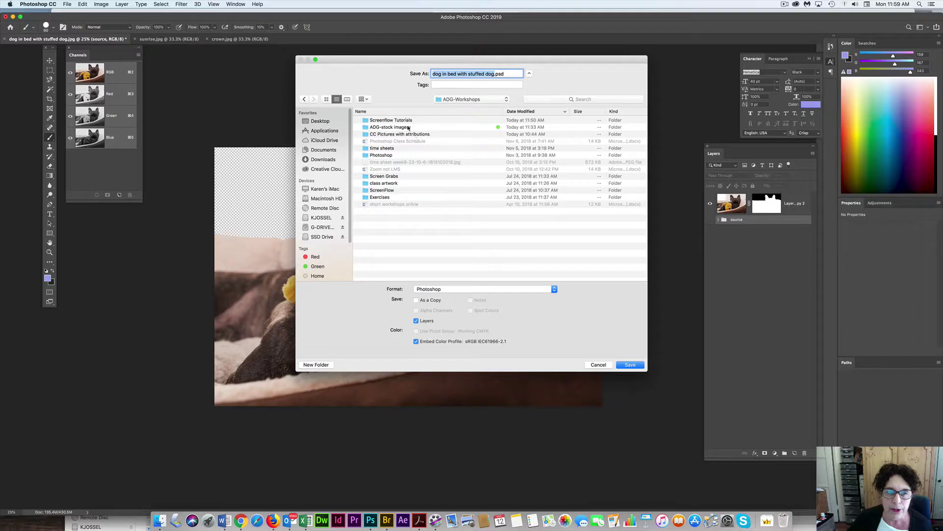
double_click(404, 121)
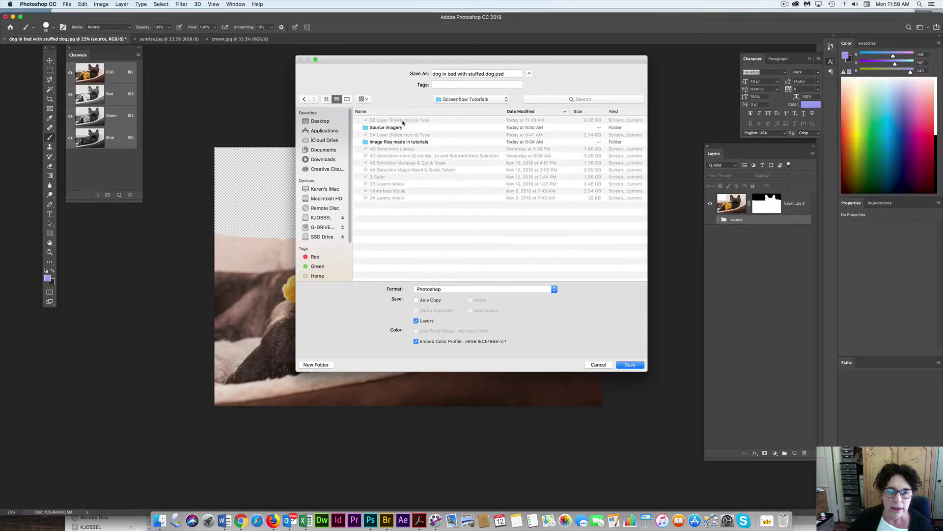
double_click(381, 142)
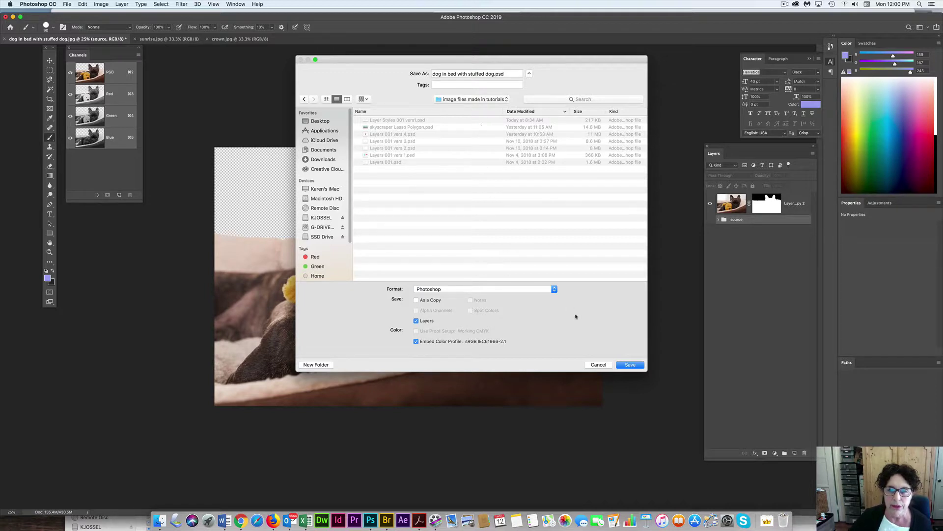
Name the file "Layer masks dogs.psd" and save it with its layers
left_click(631, 365)
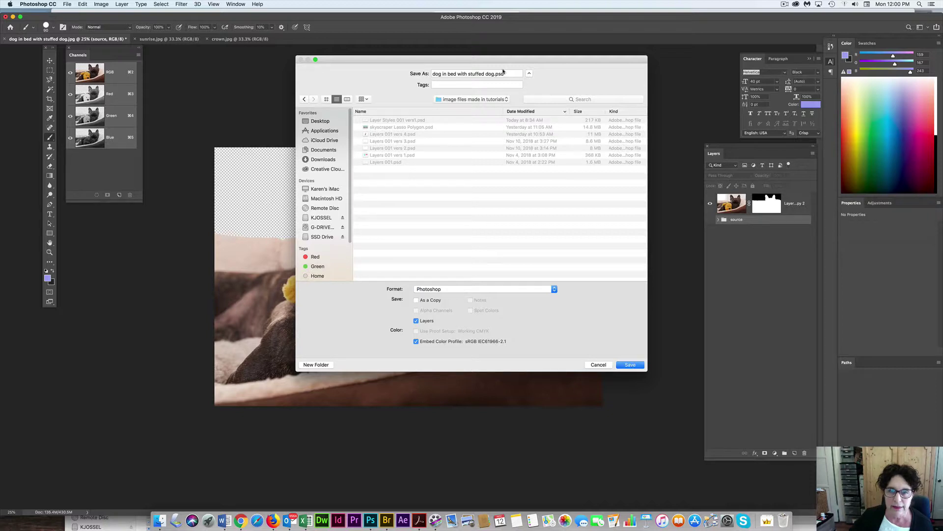
left_click_drag(508, 73, 428, 72)
type("L")
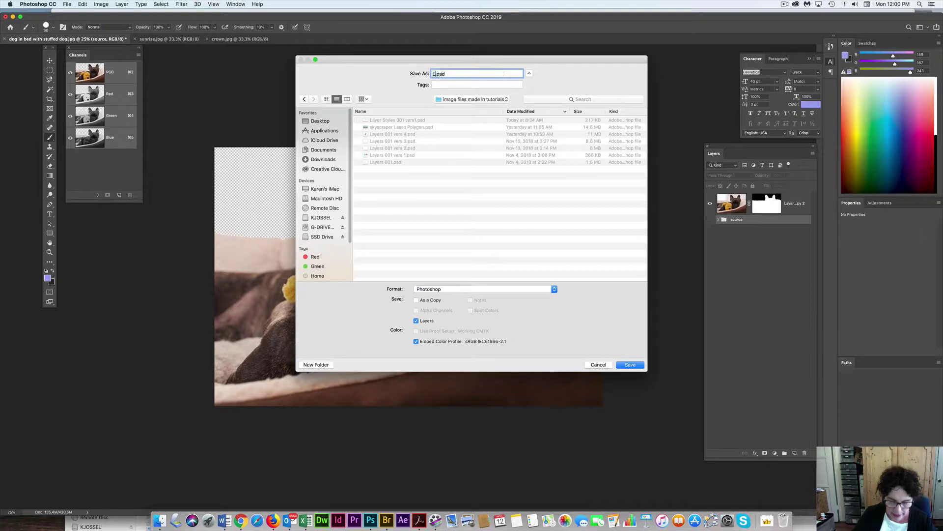
type("ayer mask")
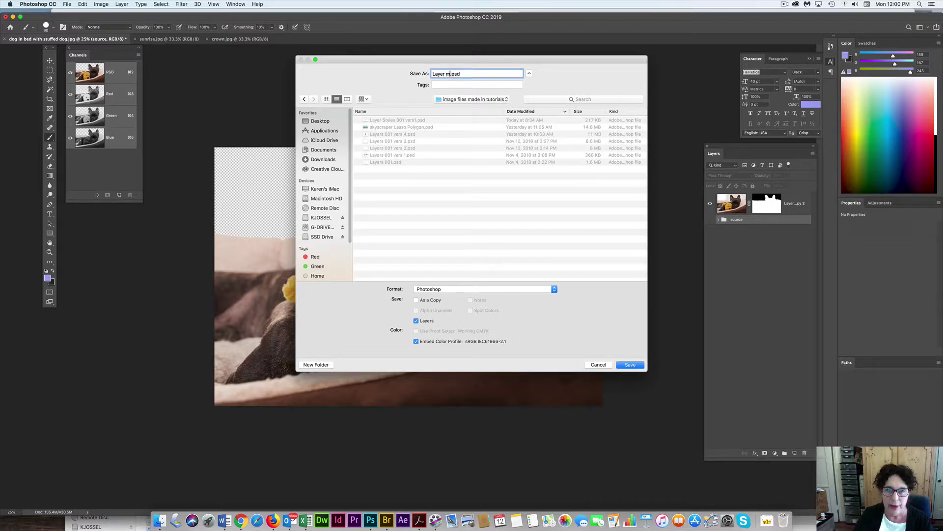
type("s dogs")
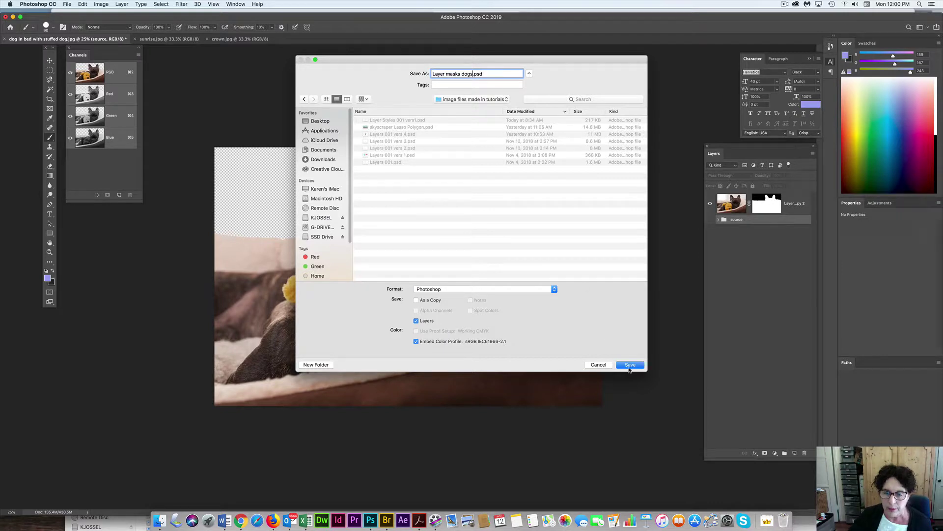
left_click(630, 365)
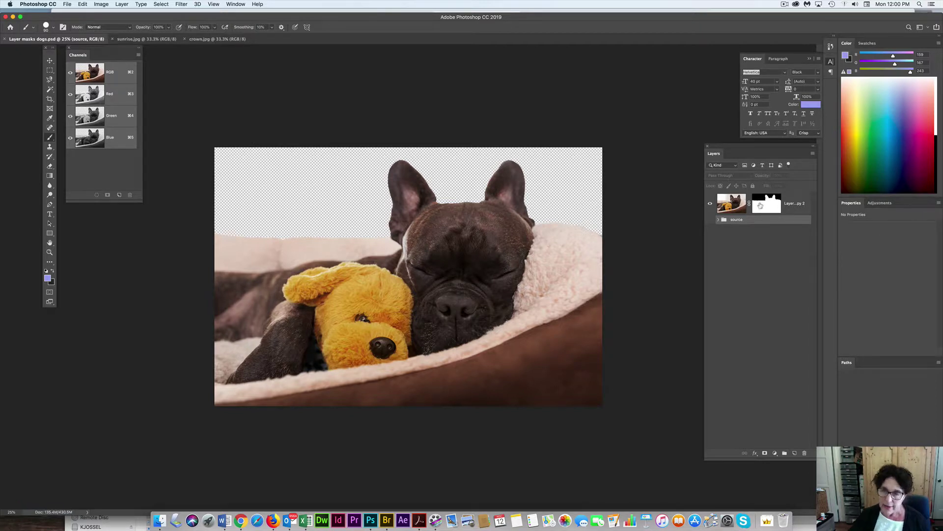
Disable the dog layer's mask to view the original background, and re-enable it
left_click(763, 206)
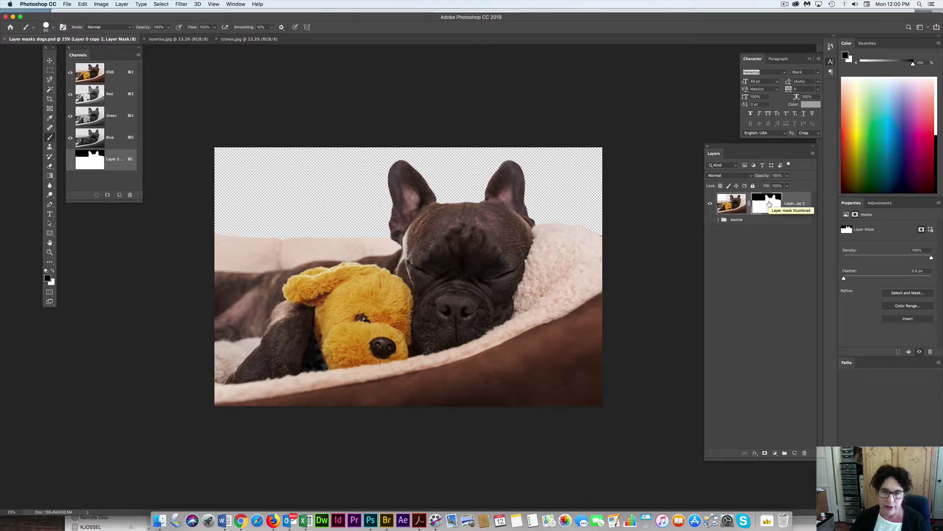
left_click(770, 203, "shift")
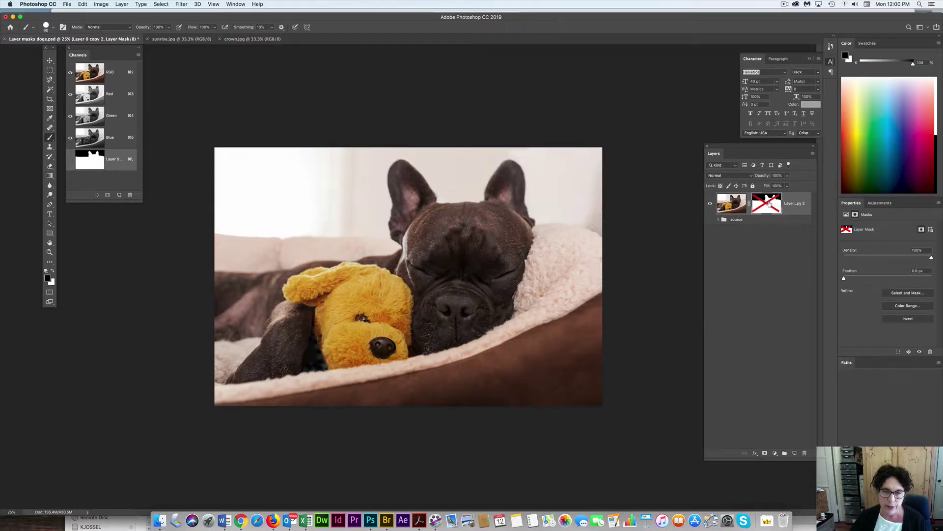
left_click(769, 203, "shift")
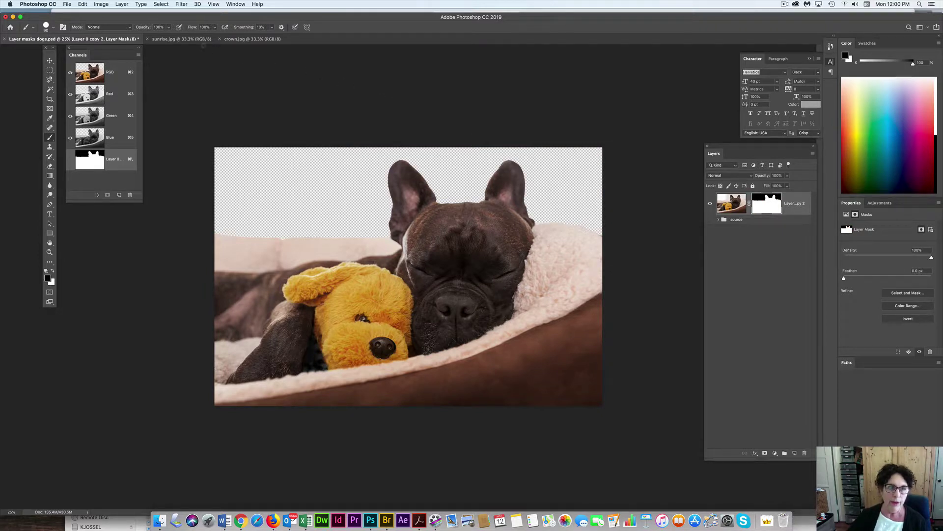
Copy the sky image from sunrise.jpg into Layer masks dogs.psd with the Move tool
left_click(200, 39)
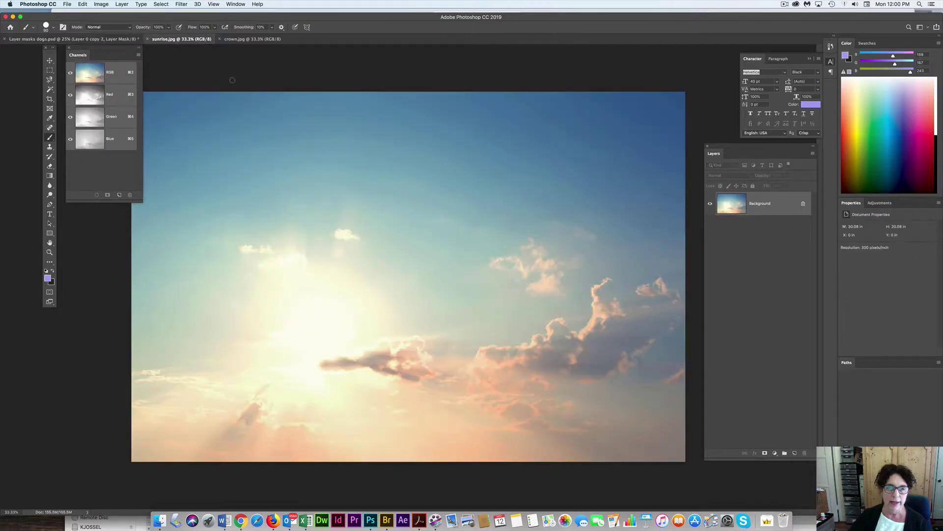
left_click(50, 60)
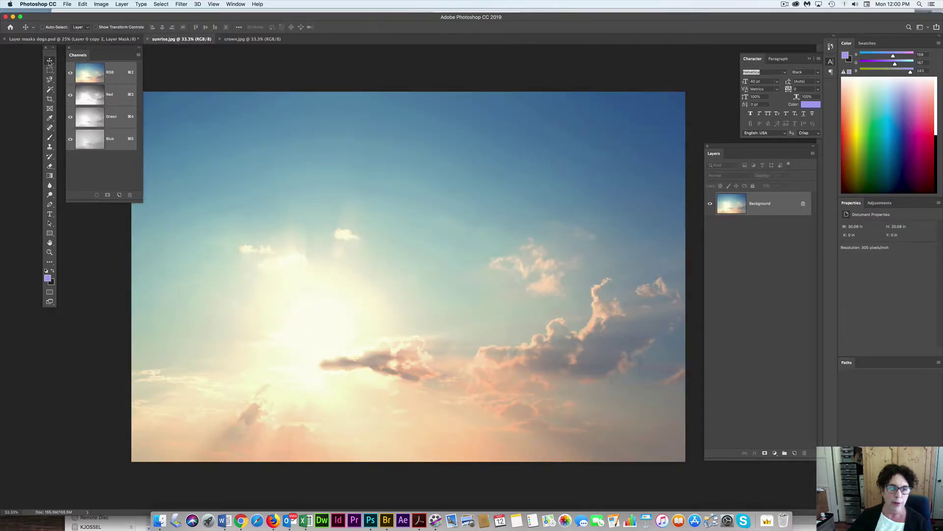
left_click(112, 39)
left_click_drag(329, 225, 331, 226)
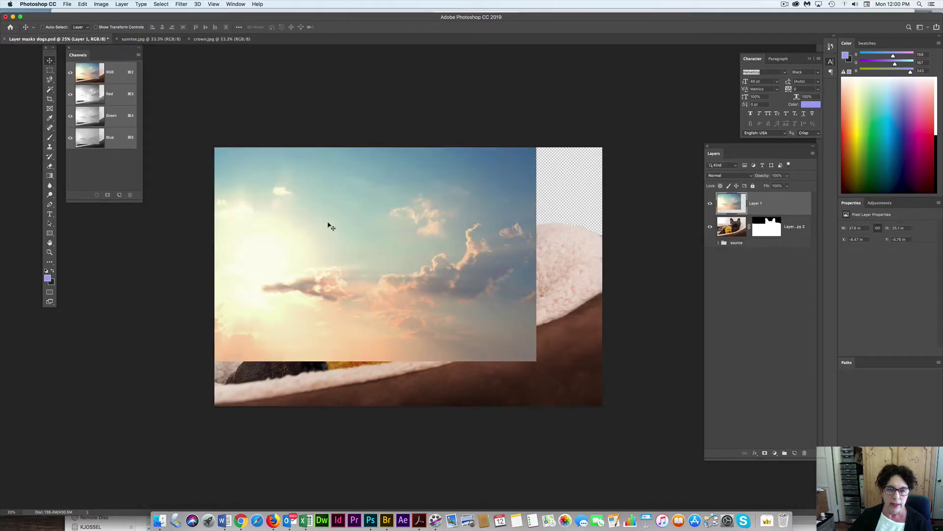
Place the sunrise layer beneath the masked dog layer and reposition it to fill the whole area behind the dog
left_click_drag(799, 204, 799, 239)
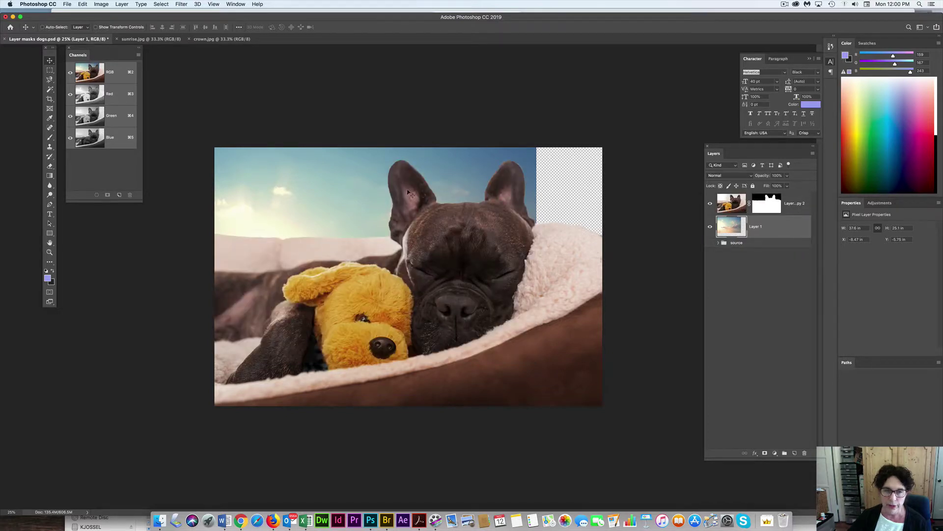
left_click_drag(407, 192, 421, 109)
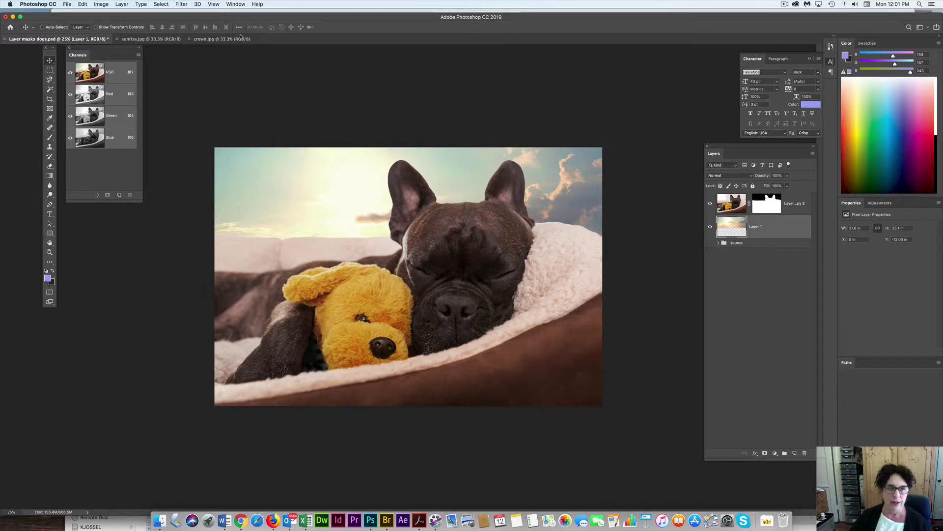
In crown.jpg, unlock the background layer, select the white surroundings with the Magic Wand and invert the selection to the crown
left_click(220, 41)
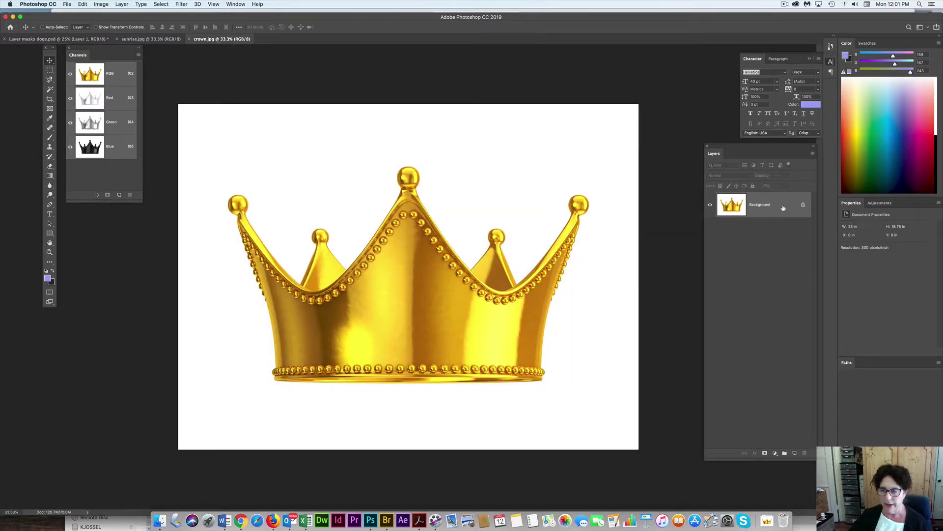
left_click(803, 205)
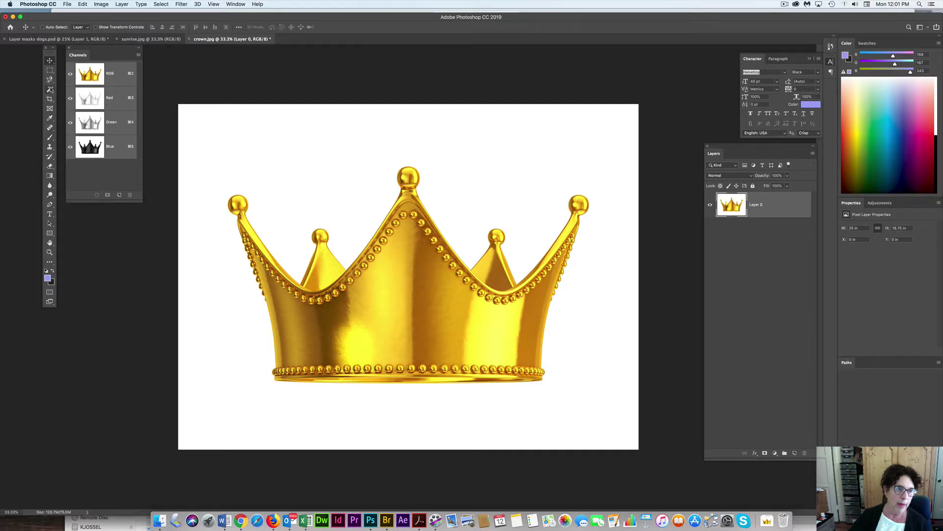
left_click(50, 90)
left_click(243, 135)
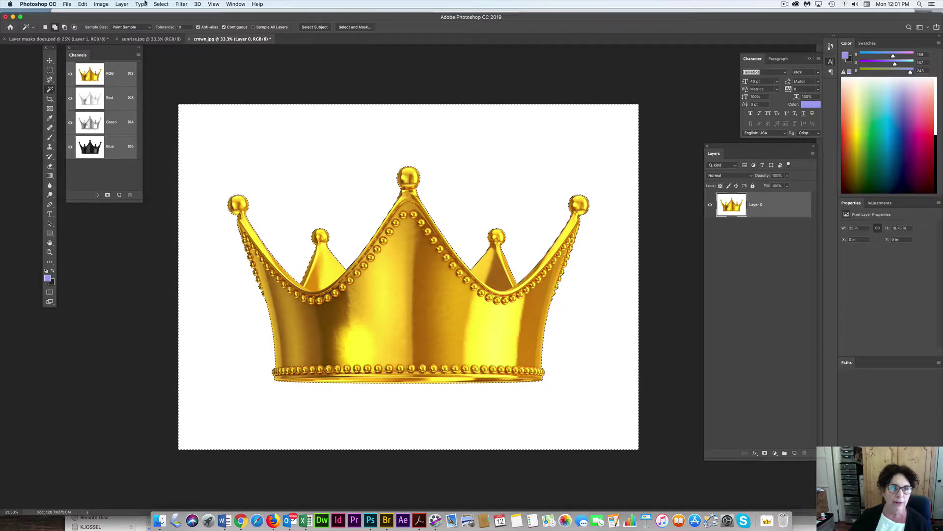
left_click(160, 4)
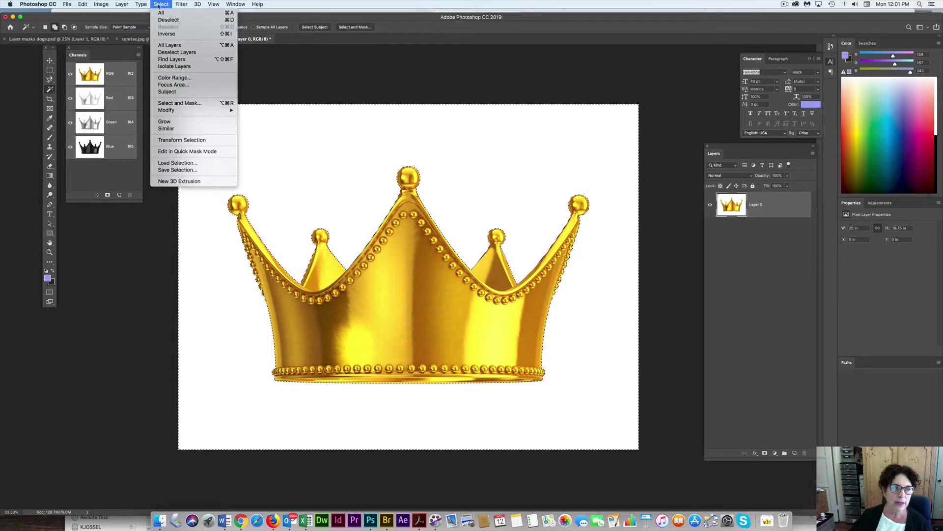
left_click(166, 34)
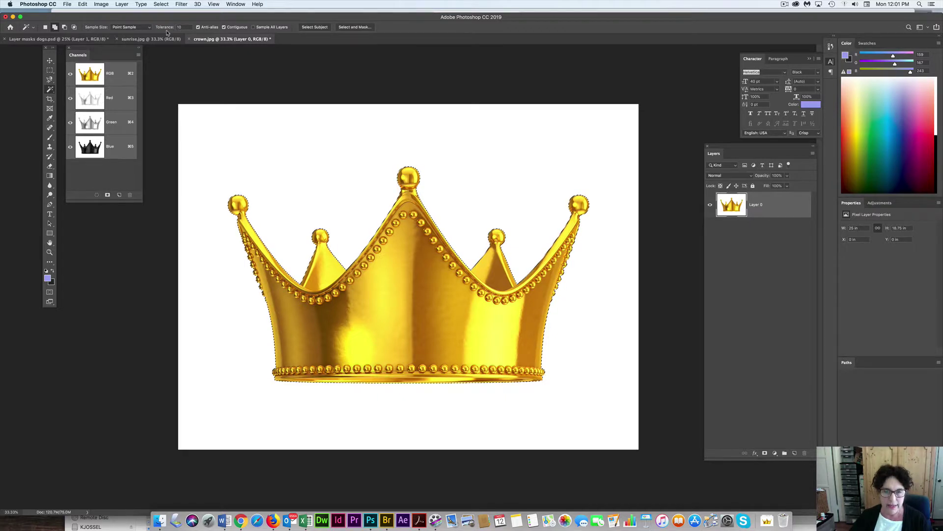
Paste the copied crown into Layer masks dogs.psd and move its layer above the masked dog layer
left_click(67, 40)
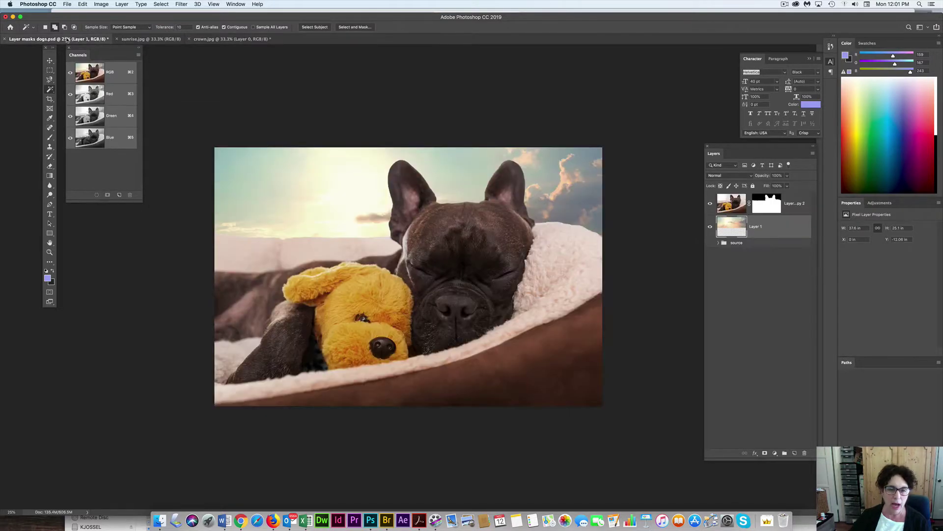
key("super+v")
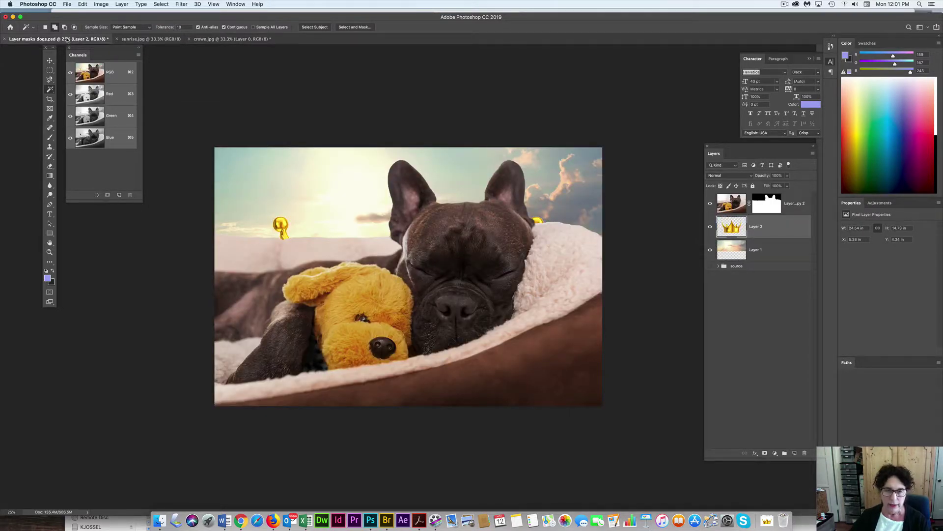
left_click_drag(787, 224, 787, 196)
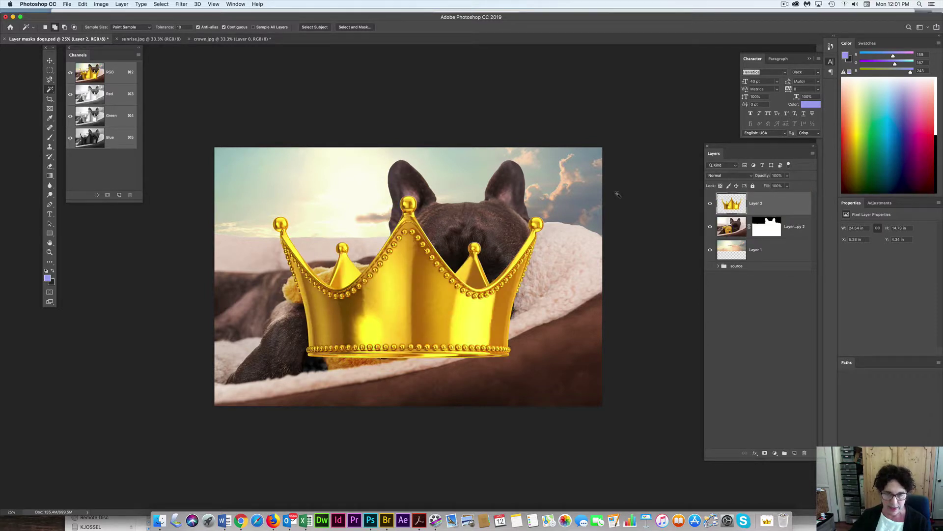
Scale the crown layer down to about 24% and place it on the dog's head between the ears
key("super+t")
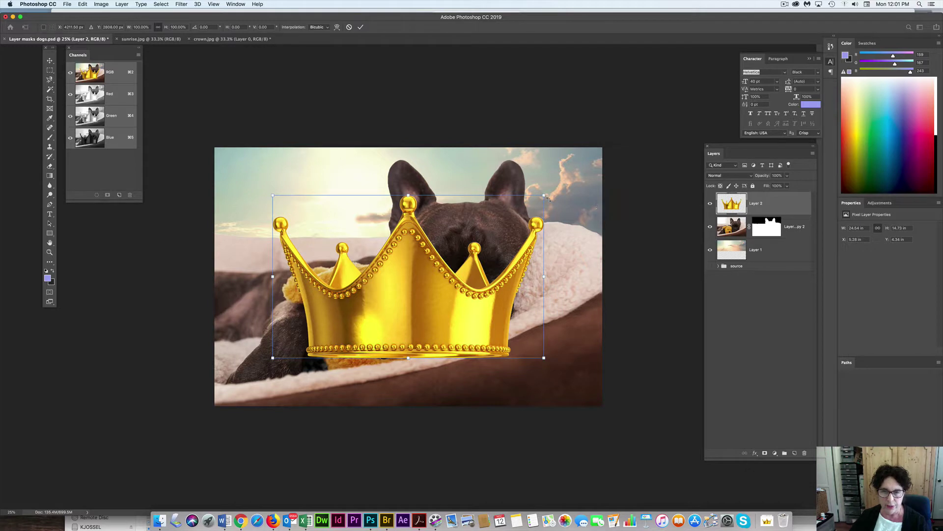
left_click_drag(545, 196, 382, 293)
left_click_drag(320, 335, 456, 198)
left_click_drag(520, 161, 470, 186)
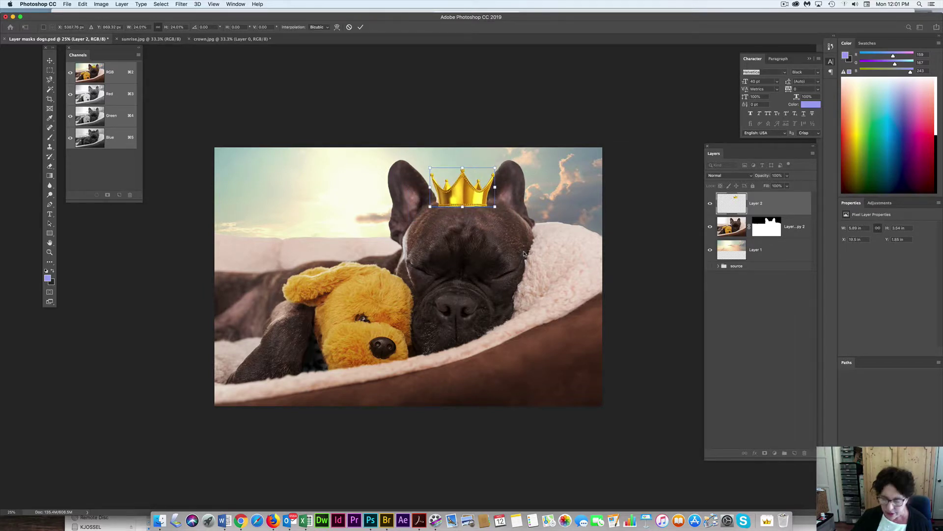
key("Return")
key("w")
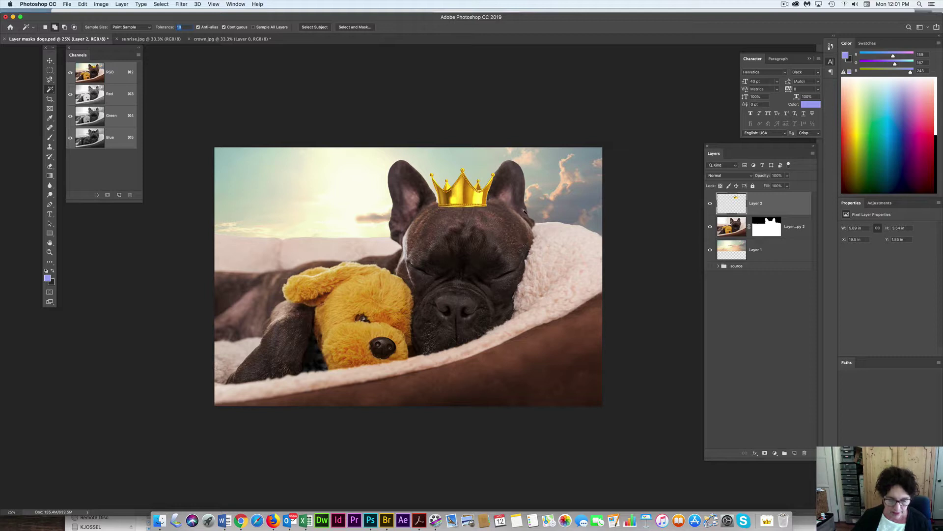
Enlarge the crown to about 115% and adjust its position so it sits centred between the dog's ears
key("super+t")
left_click_drag(496, 168, 480, 180)
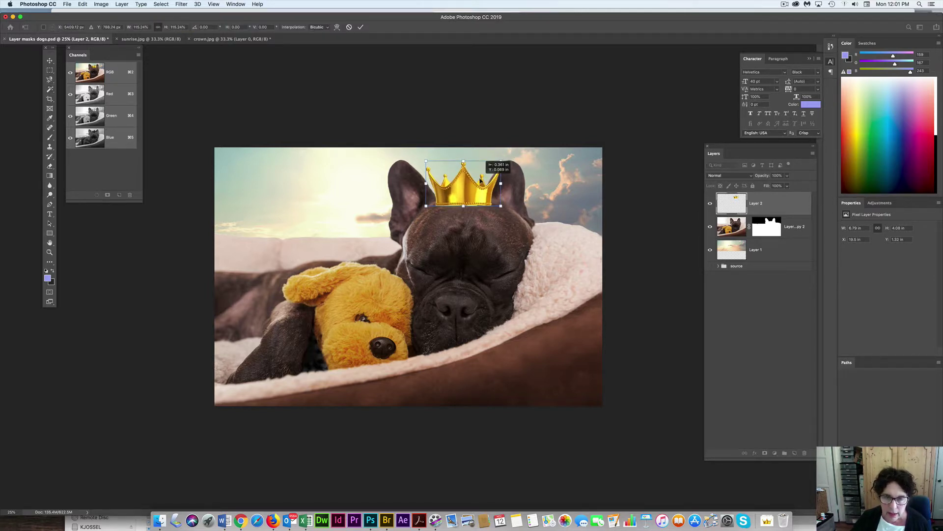
key("Return")
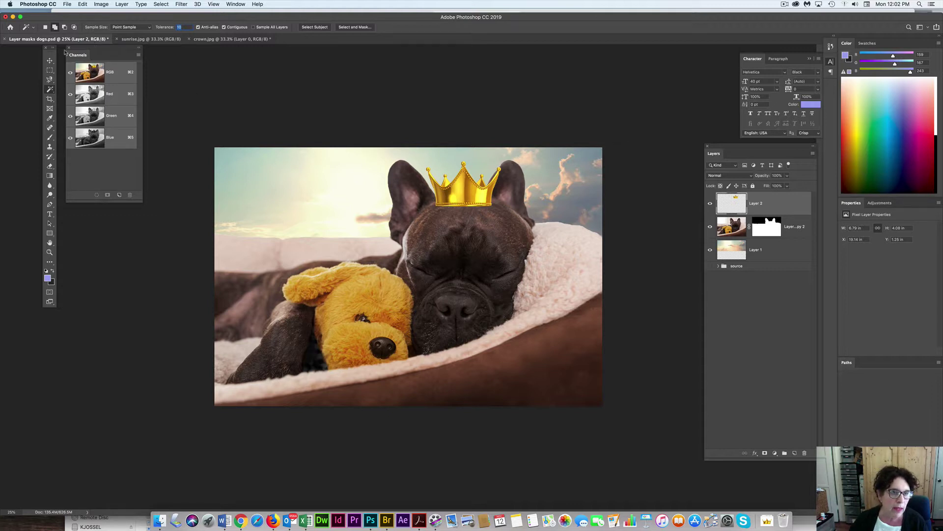
left_click(49, 60)
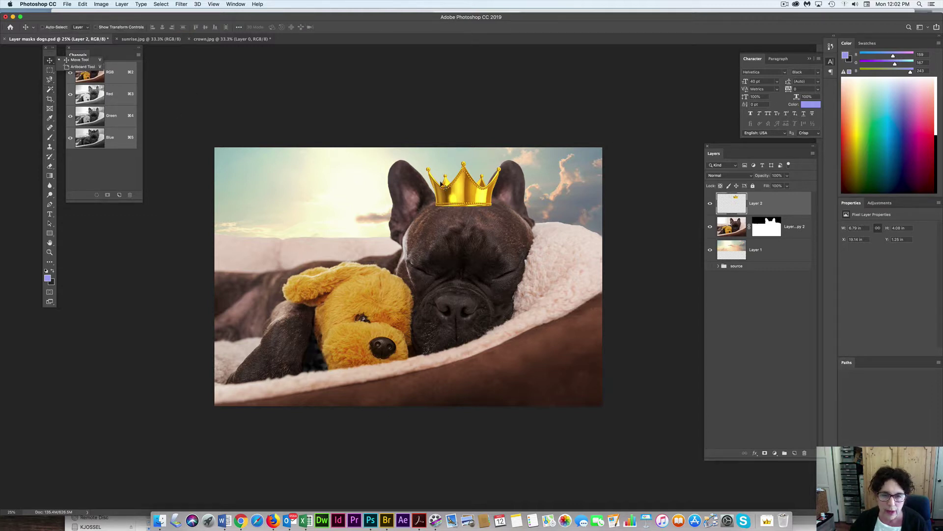
left_click(459, 190)
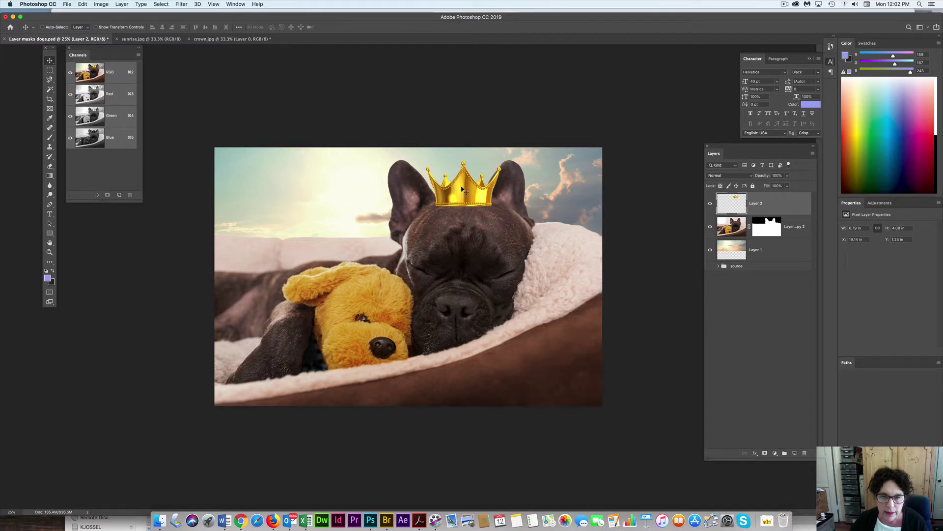
left_click_drag(462, 189, 463, 188)
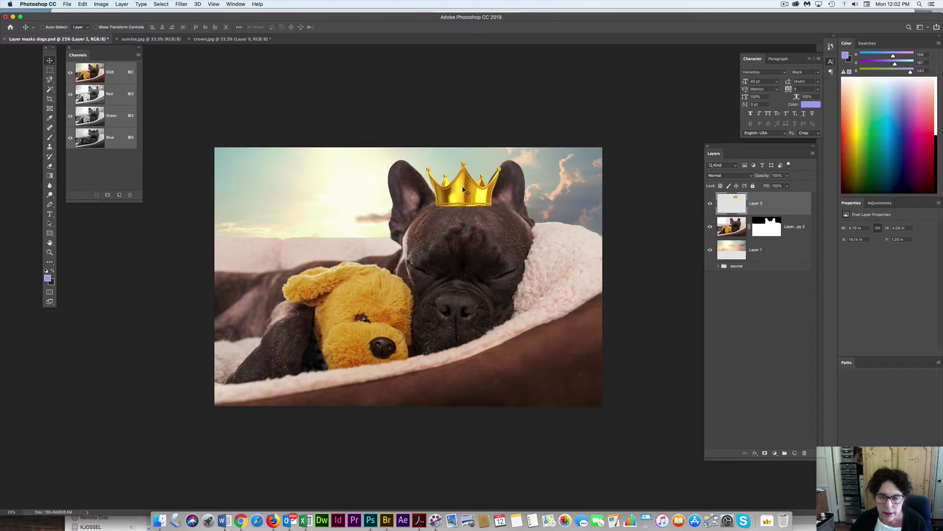
Add a layer mask to the crown layer and draw a thin elliptical selection along the crown's lower edge
left_click(766, 453)
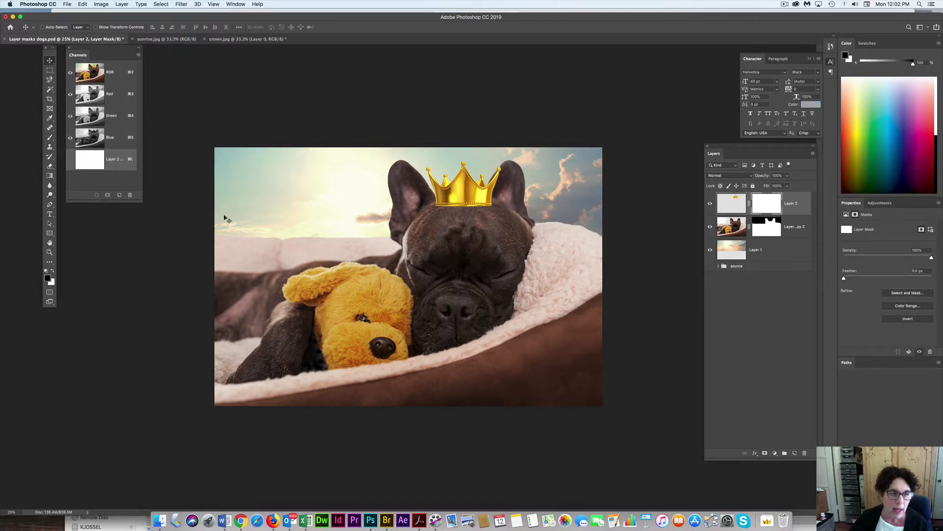
left_click(49, 252)
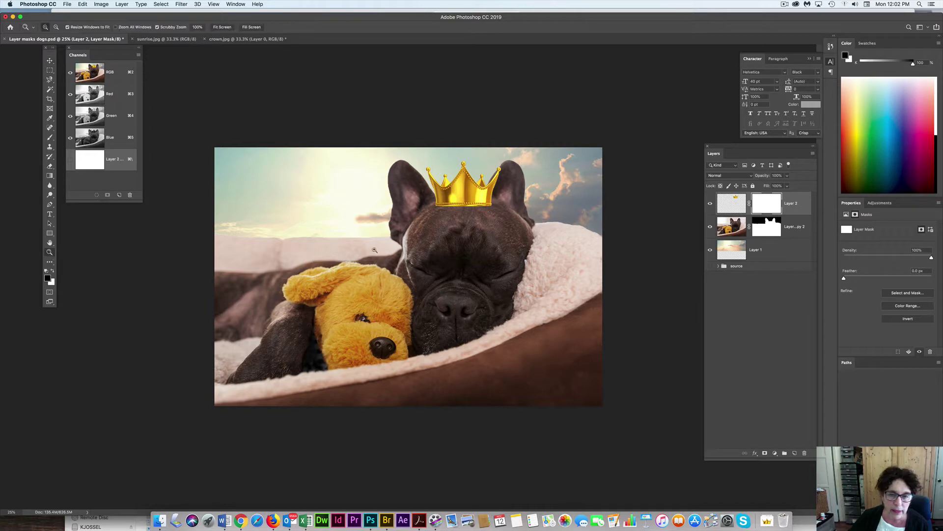
left_click(461, 202)
left_click(460, 203)
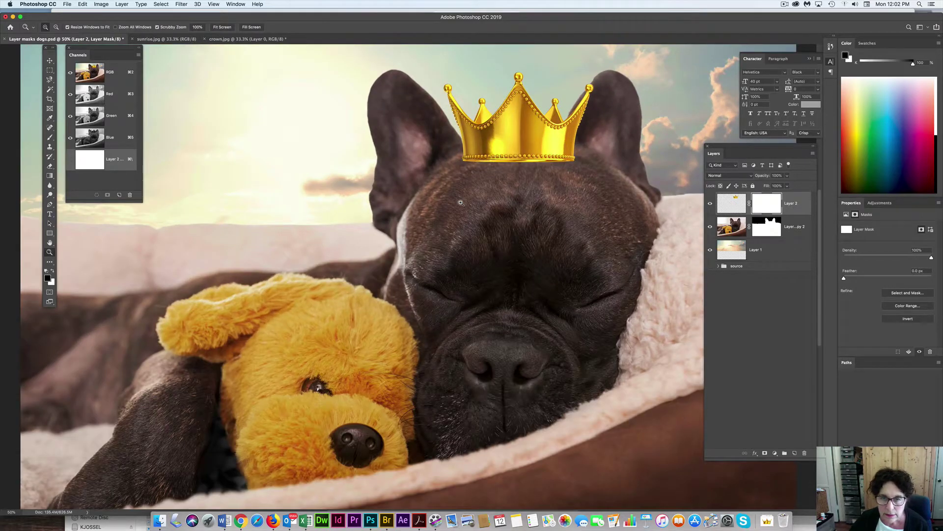
left_click(51, 71)
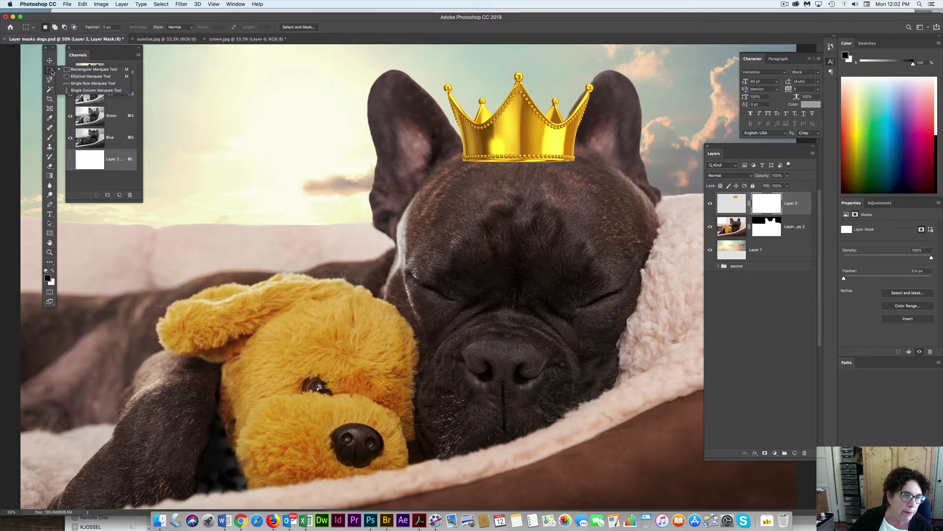
left_click(91, 76)
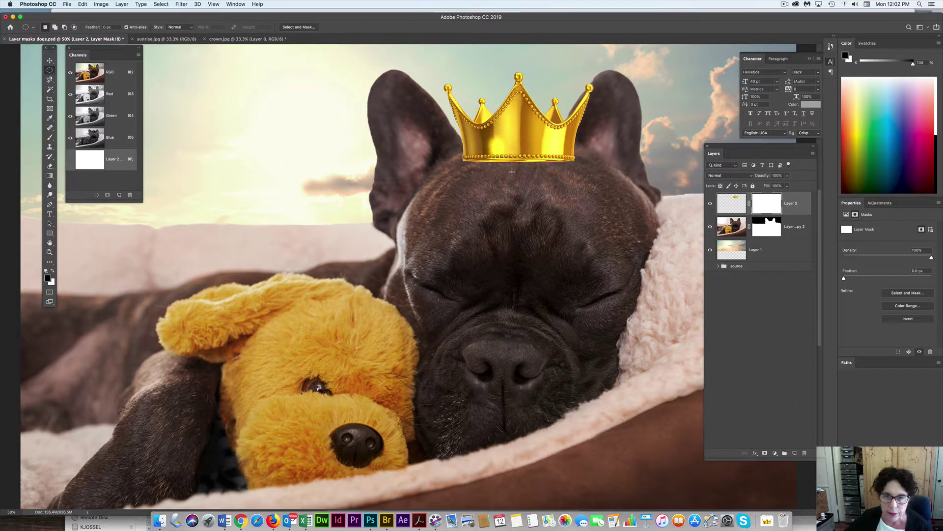
left_click_drag(458, 173, 587, 159)
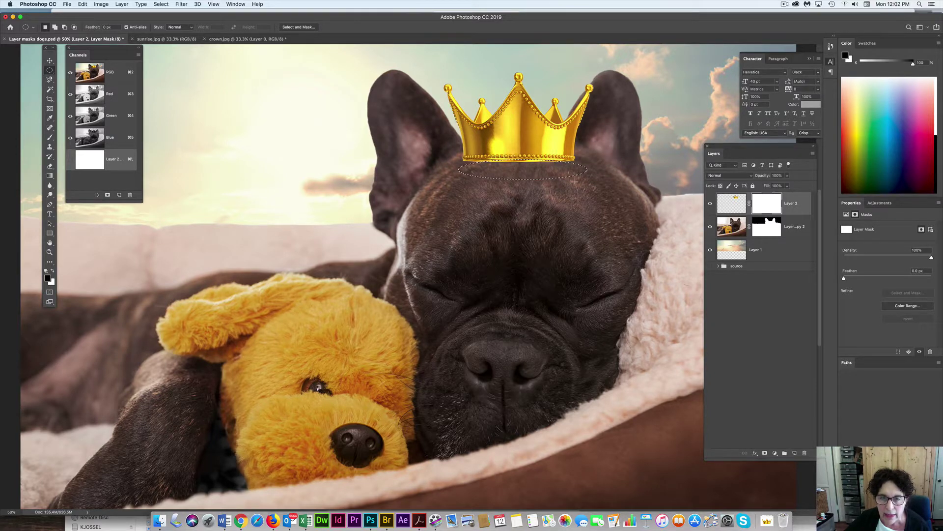
Transform the elliptical selection, widening and skewing it to follow the curve of the dog's head beneath the crown
left_click(167, 3)
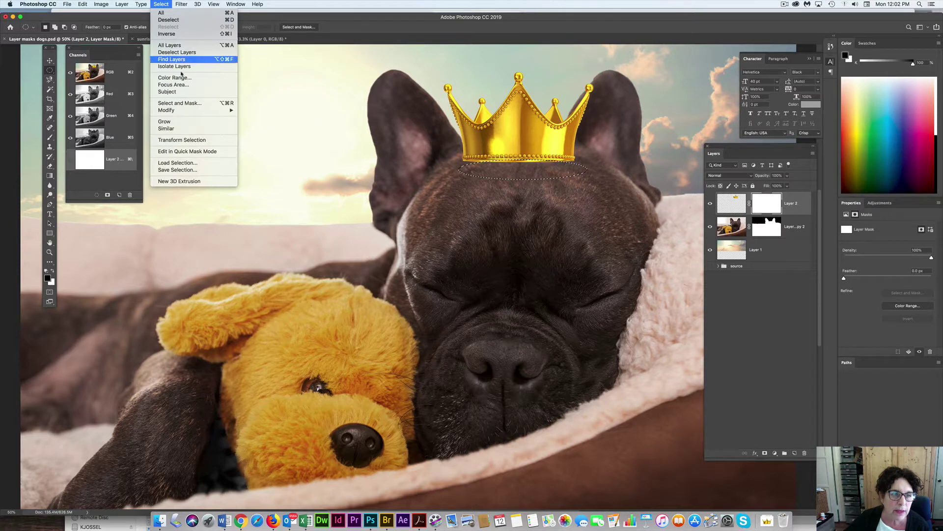
left_click(202, 143)
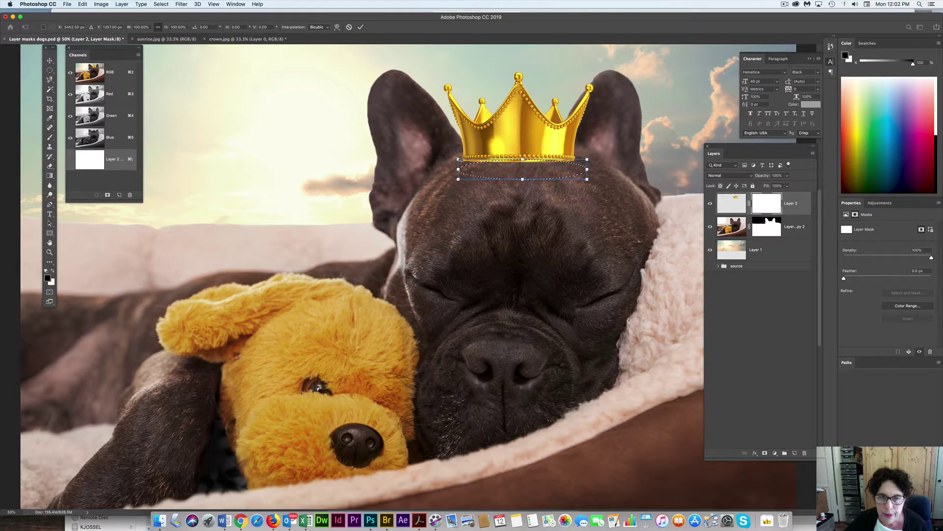
left_click_drag(457, 160, 453, 158)
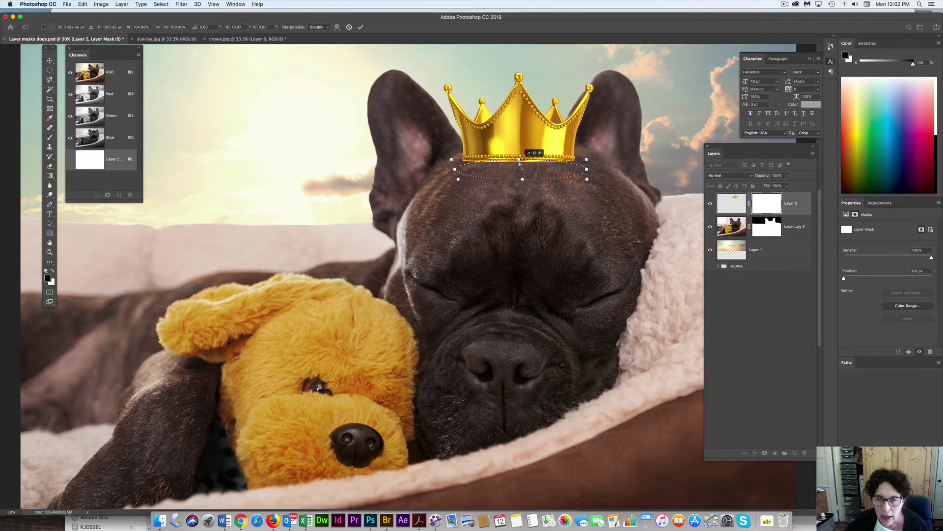
left_click_drag(585, 165, 585, 166)
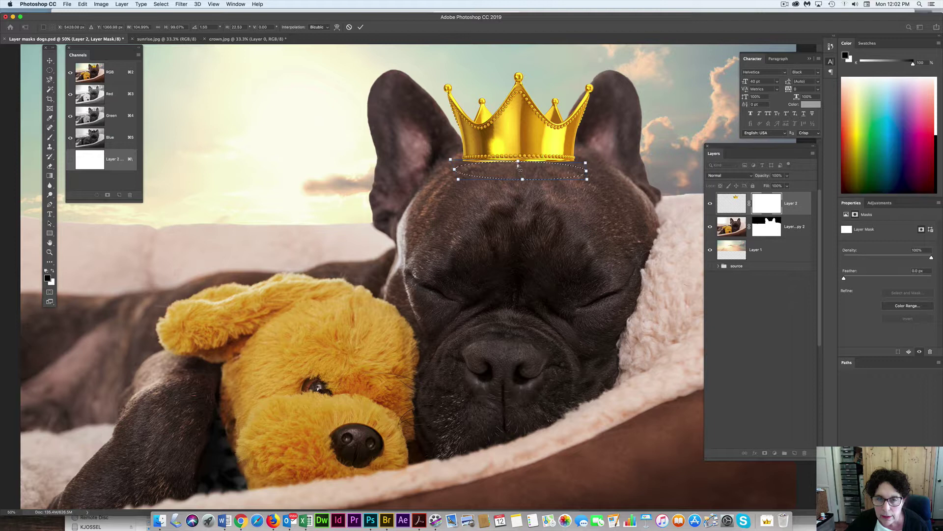
left_click_drag(519, 166, 522, 180)
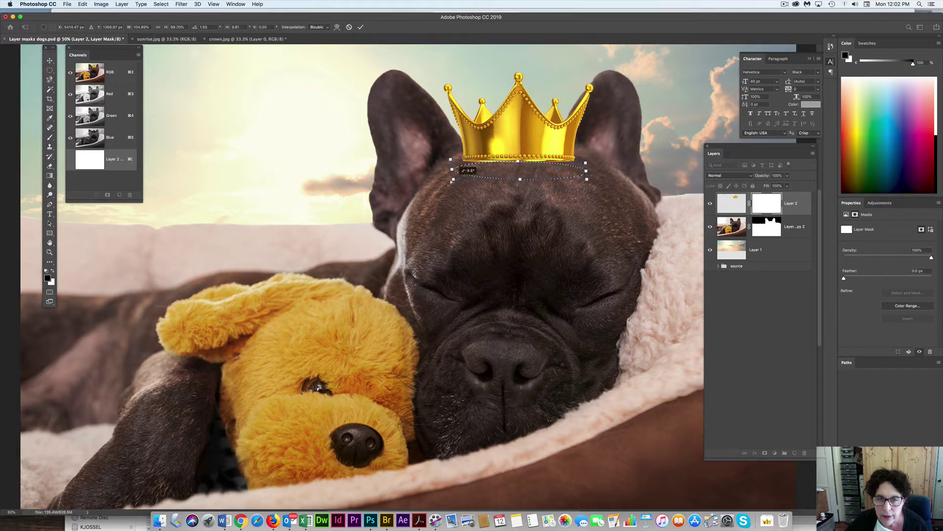
left_click_drag(451, 181, 434, 170)
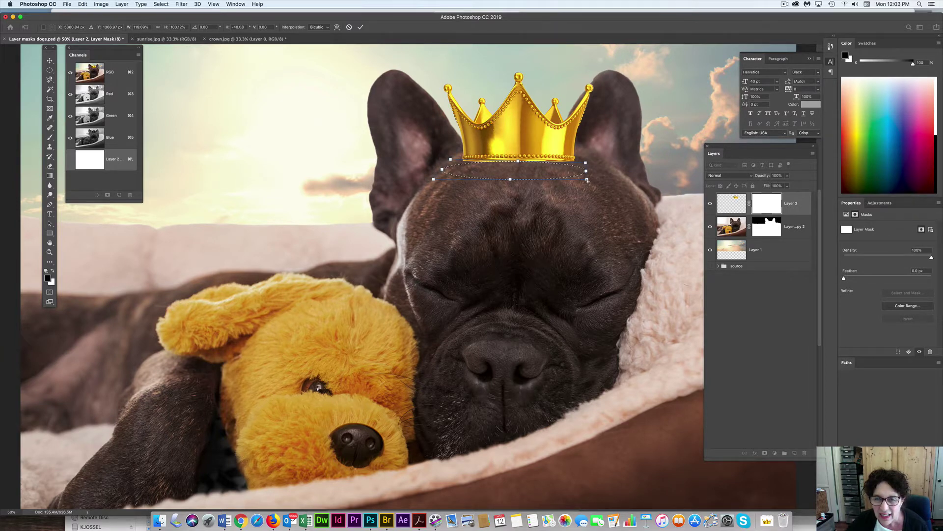
left_click_drag(603, 181, 590, 180)
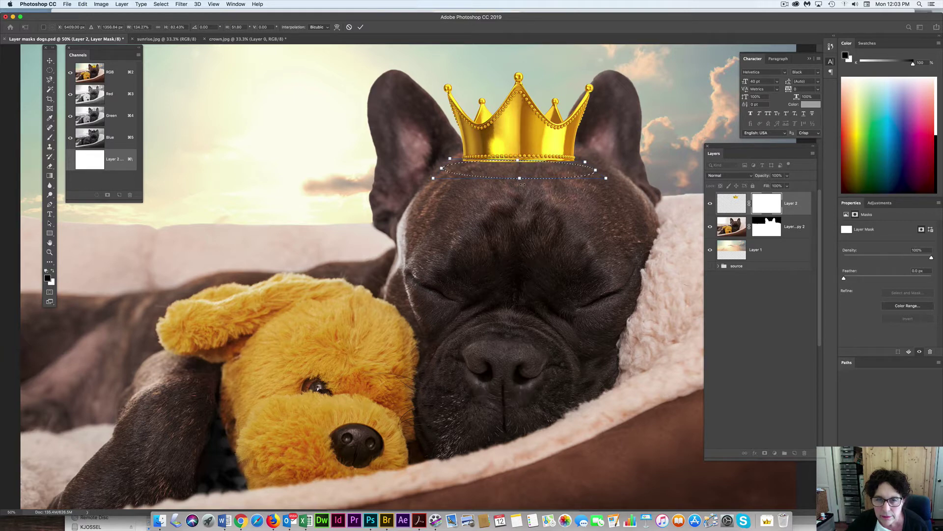
Fill the selected area of the crown's layer mask with black and deselect
left_click(770, 201)
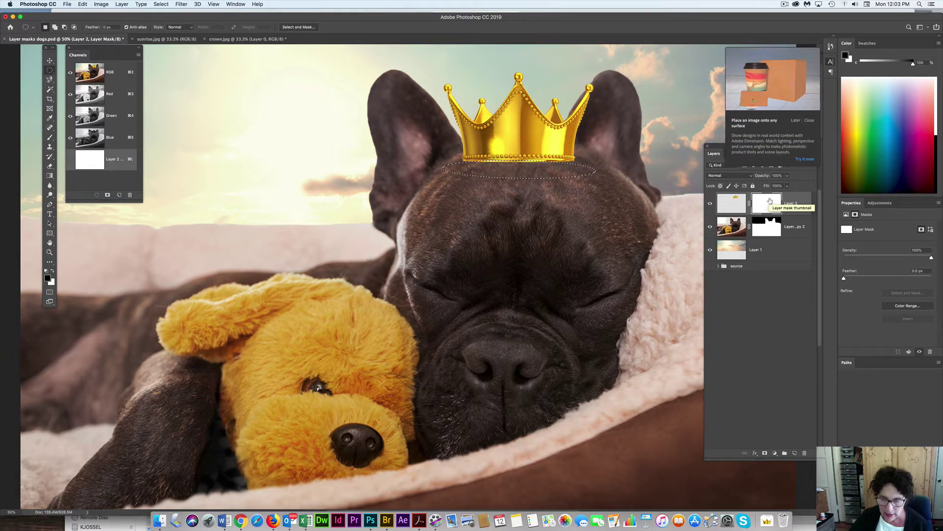
key("alt+BackSpace")
key("super+d")
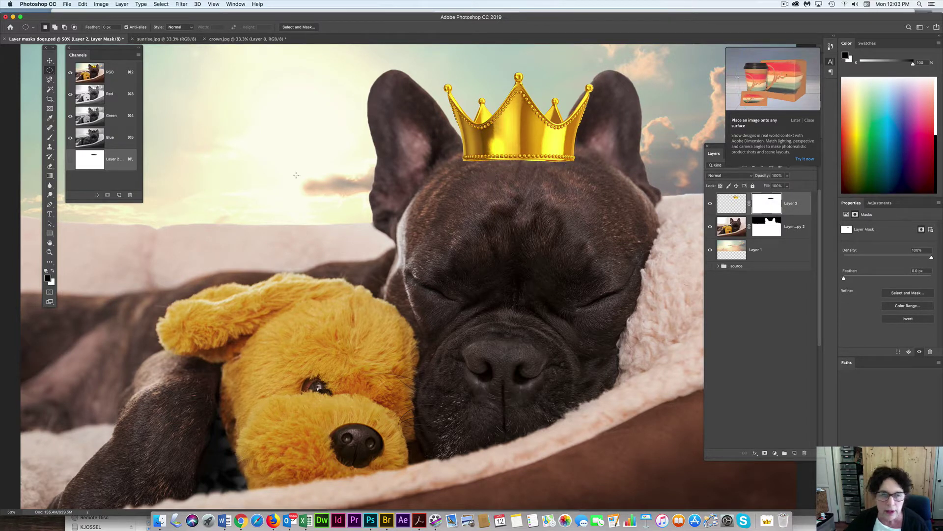
Hide the right corner of the crown's base by brushing black on its mask, and restore it by brushing white
left_click(50, 138)
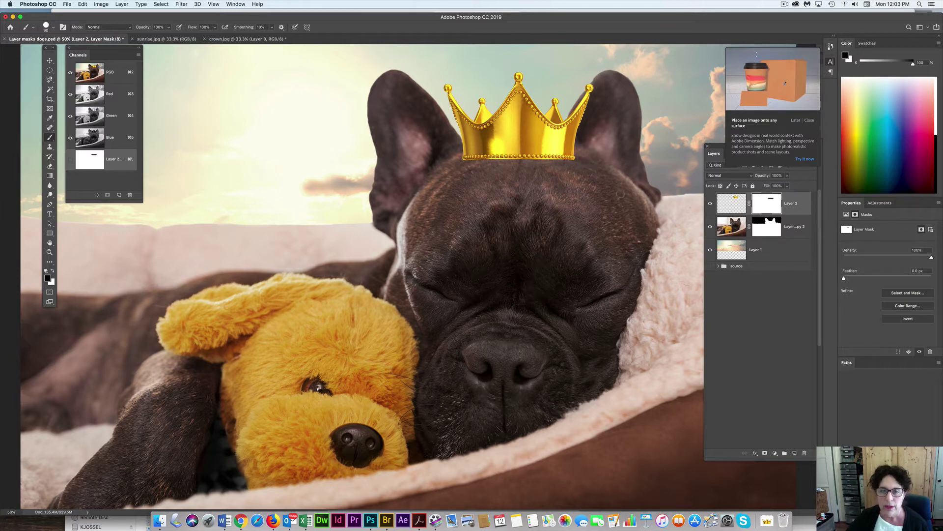
left_click_drag(576, 157, 562, 158)
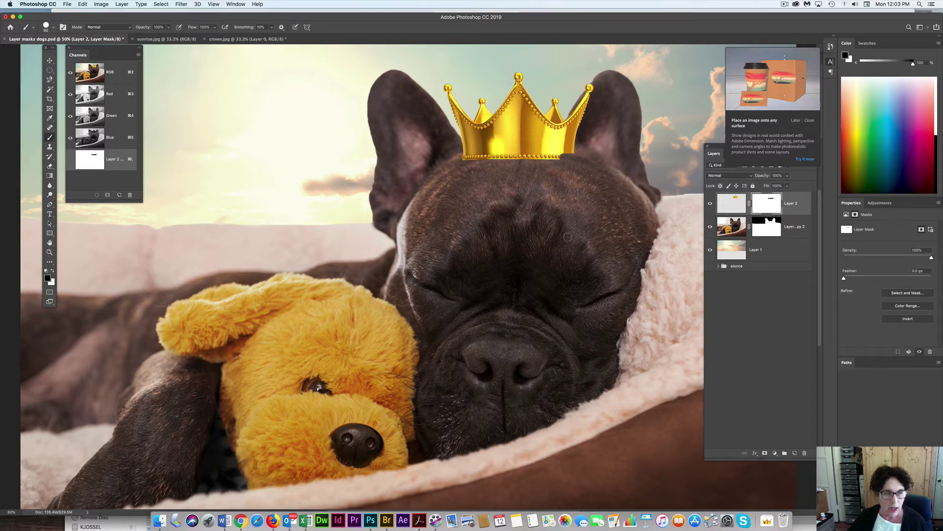
key("x")
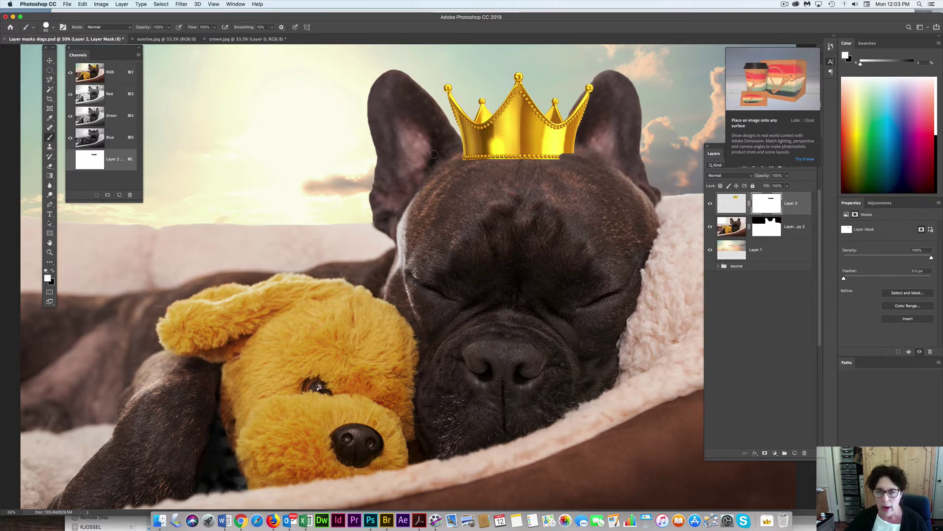
left_click(560, 148)
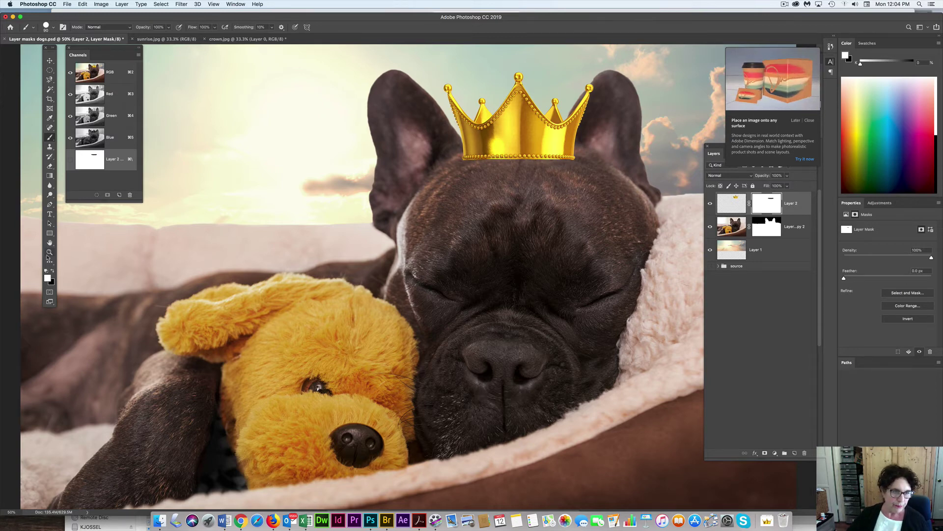
double_click(49, 252)
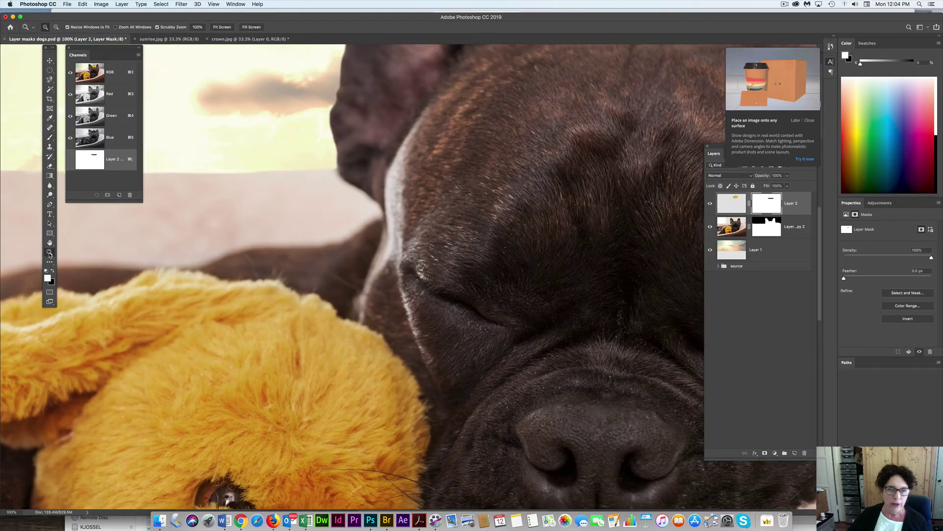
double_click(50, 242)
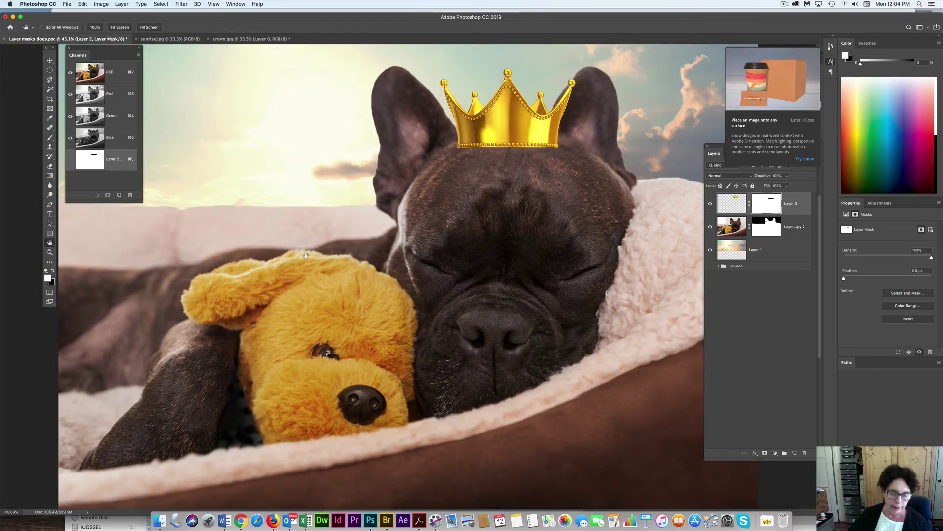
key("super+equal")
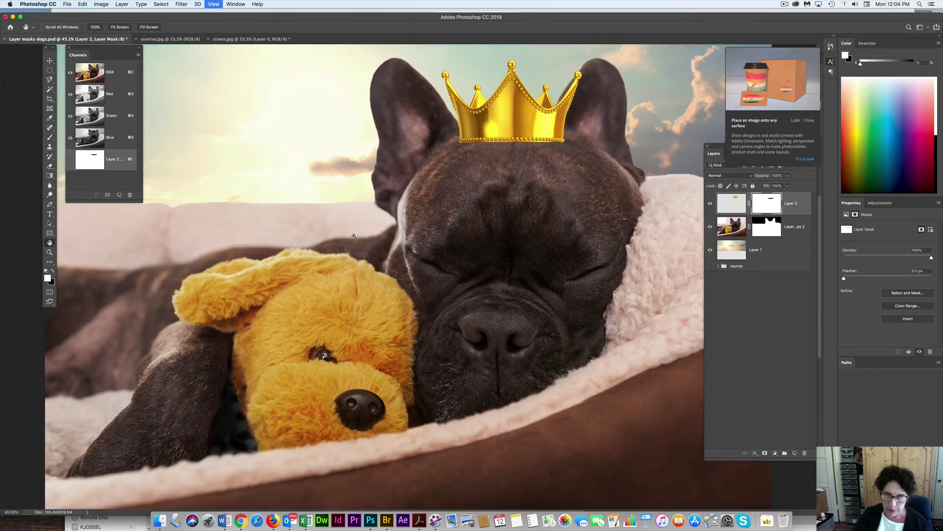
key("super+minus")
key("super+minus")
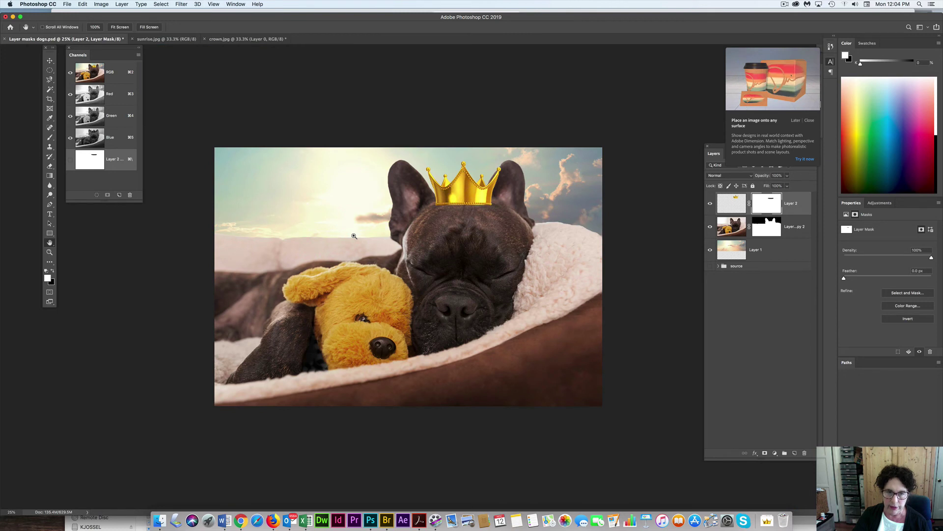